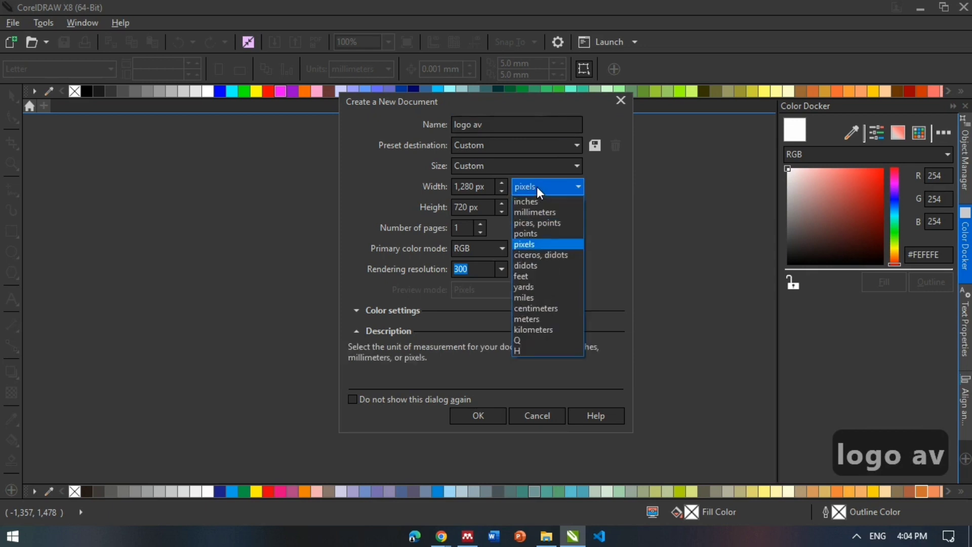
Create the 1,280 × 720 px document "logo av" with pixel units, RGB color and 300 dpi, and switch its view to Enhanced.
{"action": "left_click", "coordinate": [538, 239]}
{"action": "left_click", "coordinate": [504, 247]}
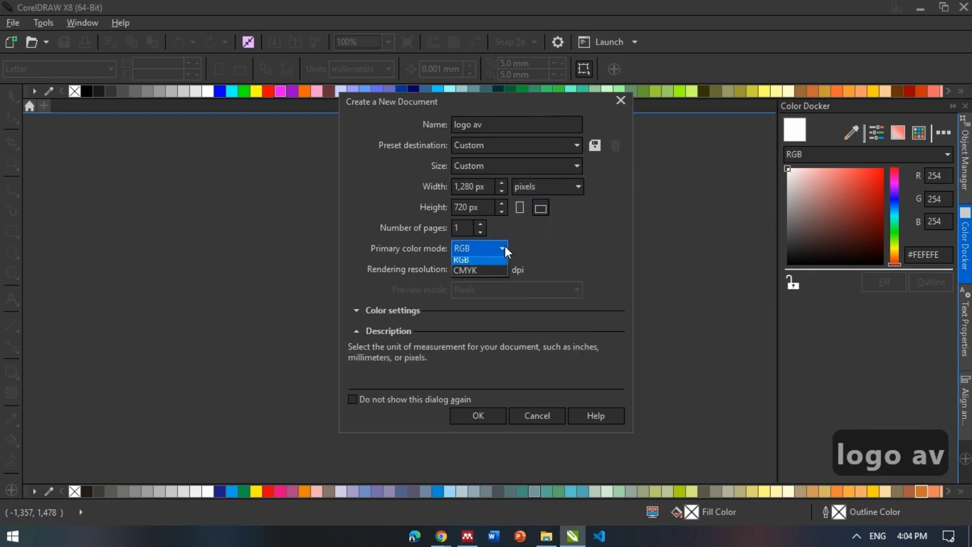
{"action": "left_click", "coordinate": [498, 258]}
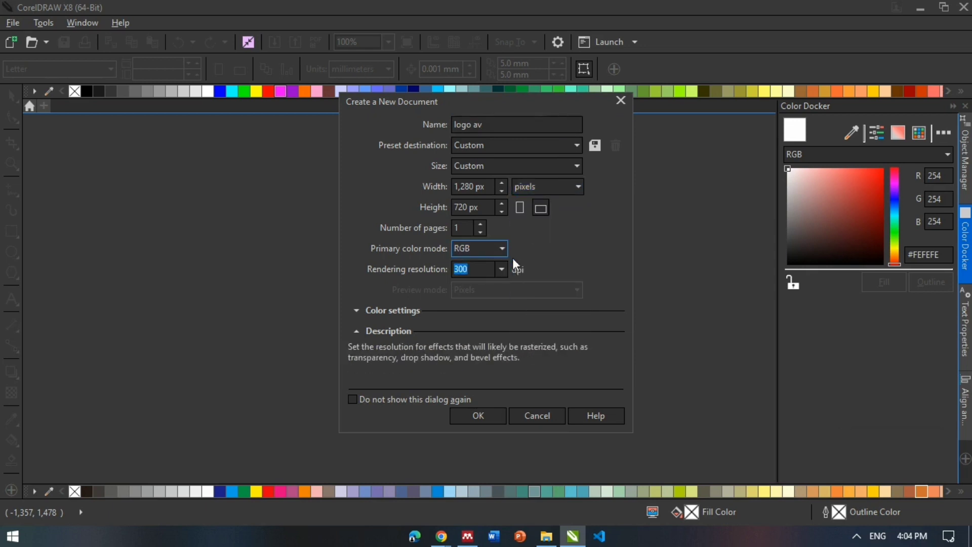
{"action": "left_click", "coordinate": [478, 415]}
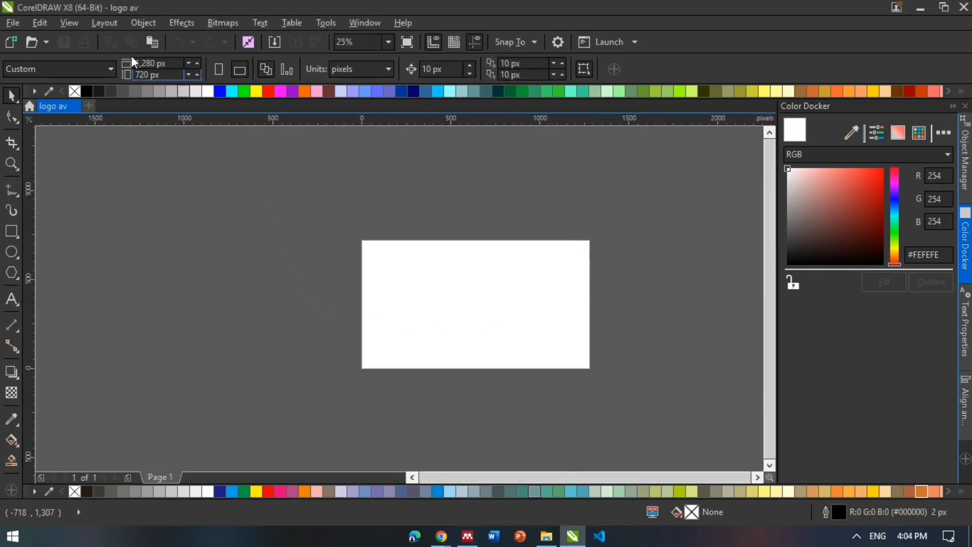
{"action": "left_click", "coordinate": [78, 25]}
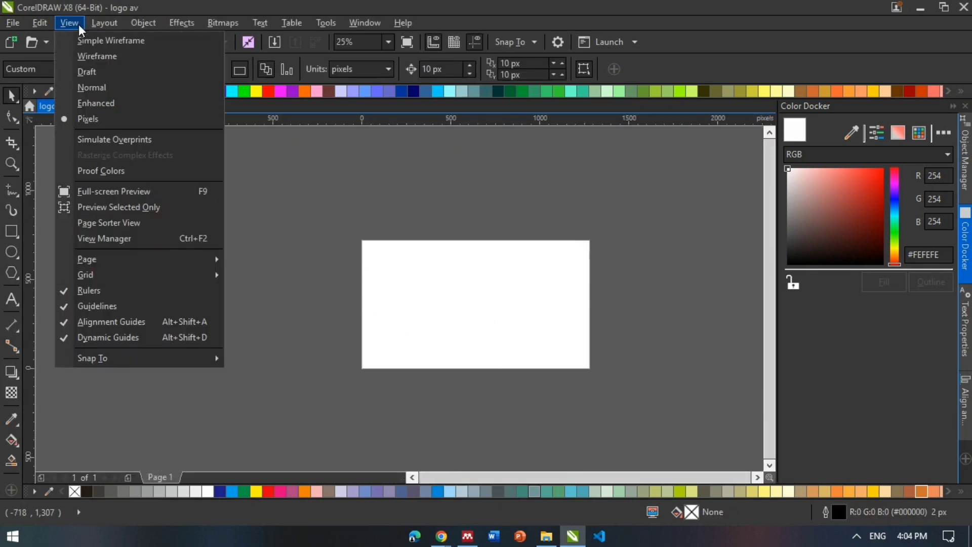
{"action": "left_click", "coordinate": [96, 106]}
Draw a circle about 515 px in diameter in the empty area beside the page.
{"action": "scroll", "coordinate": [263, 330], "scroll_direction": "up", "scroll_amount": 2}
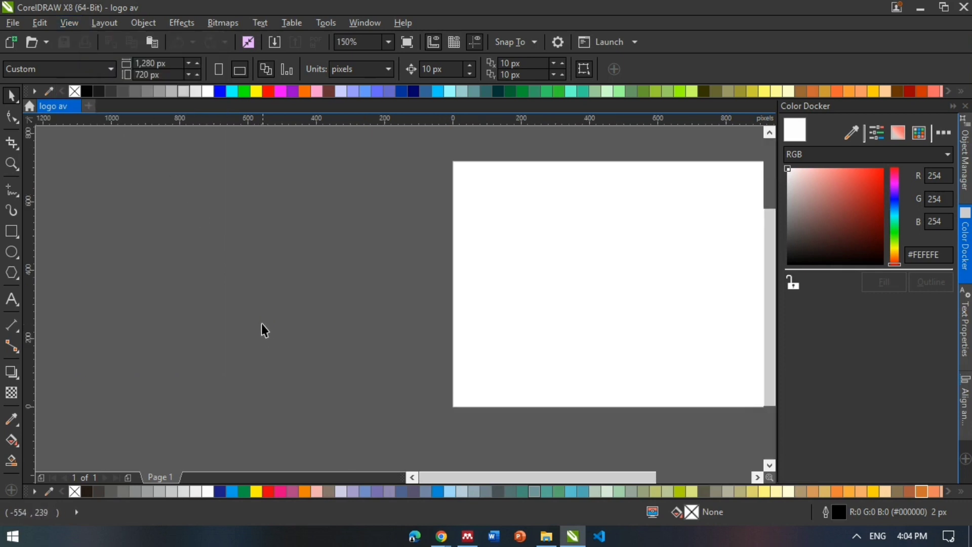
{"action": "scroll", "coordinate": [259, 354], "scroll_direction": "down", "scroll_amount": 2}
{"action": "scroll", "coordinate": [152, 316], "scroll_direction": "up", "scroll_amount": 2}
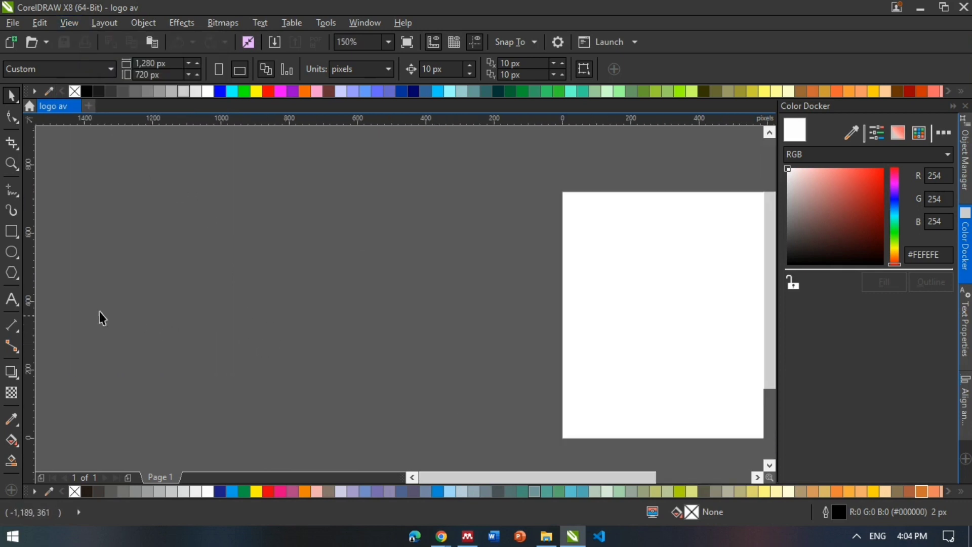
{"action": "left_click", "coordinate": [11, 256]}
{"action": "left_click_drag", "start_coordinate": [202, 234], "coordinate": [367, 410]}
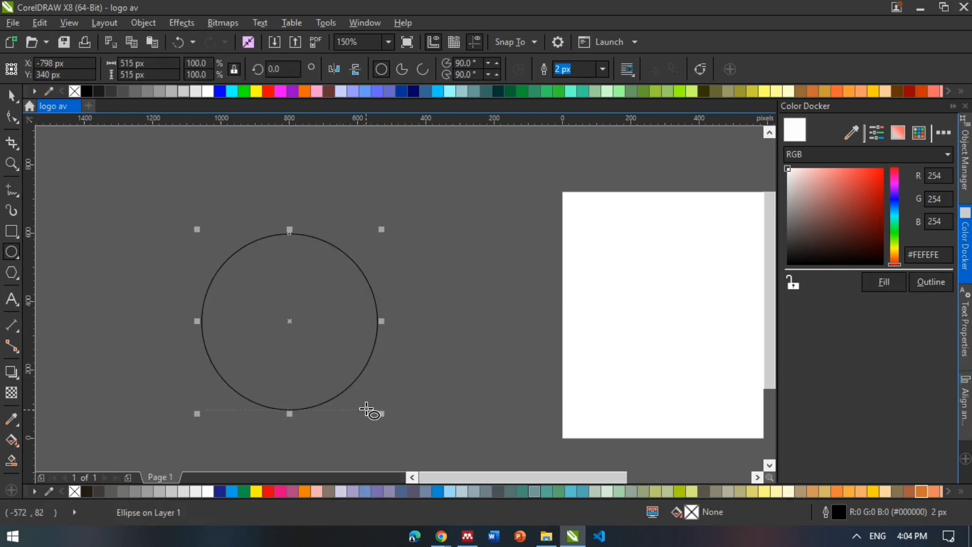
Set the circle's outline width to 25 px and convert the outline to an object.
{"action": "left_click", "coordinate": [14, 95]}
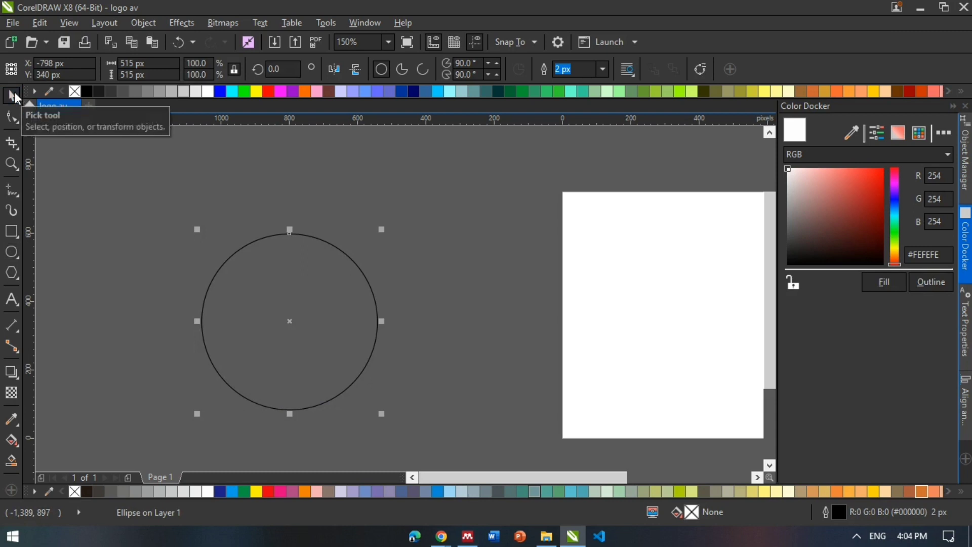
{"action": "left_click", "coordinate": [604, 70]}
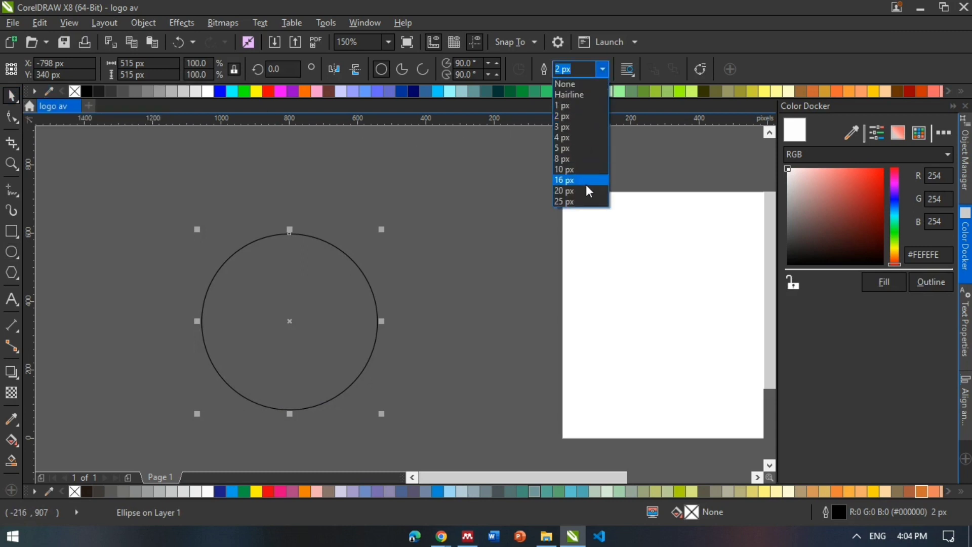
{"action": "left_click", "coordinate": [586, 202]}
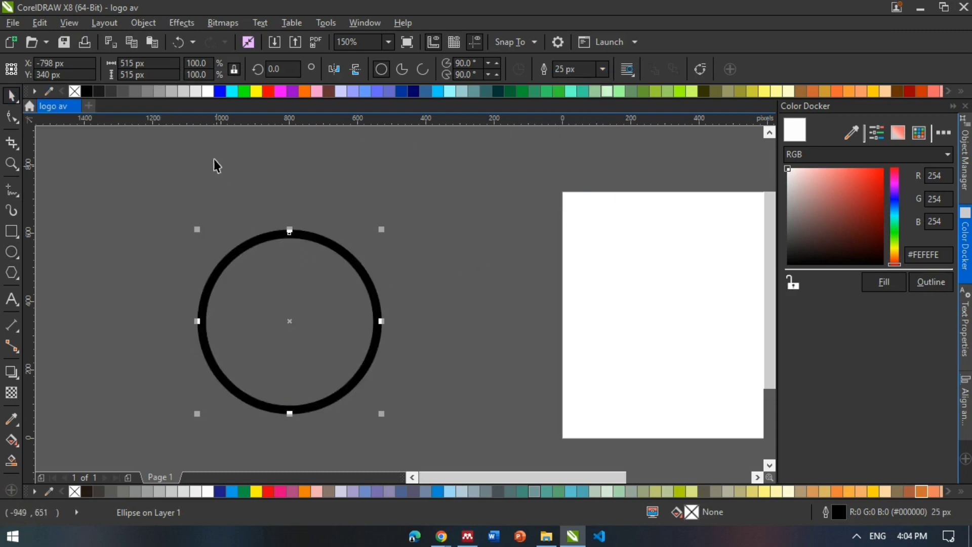
{"action": "left_click", "coordinate": [150, 23]}
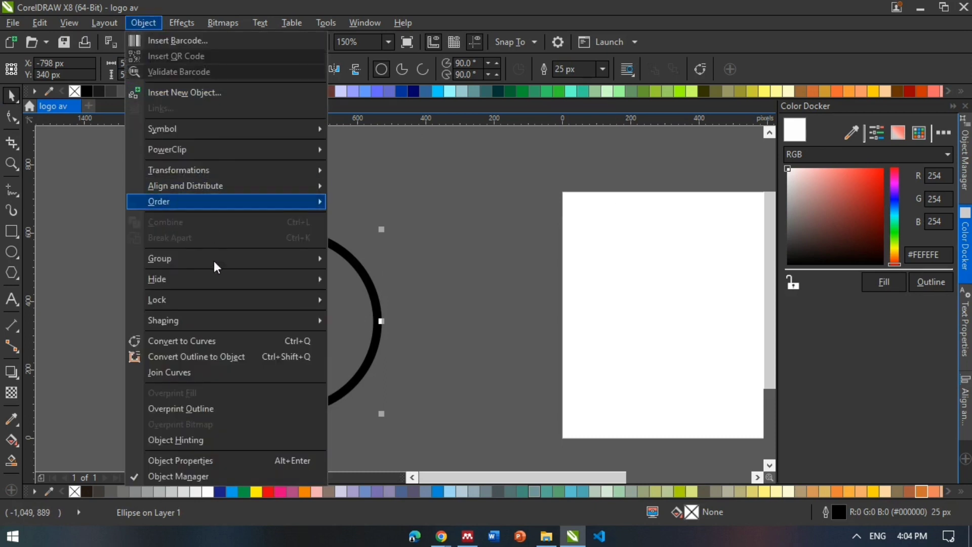
{"action": "left_click", "coordinate": [214, 356]}
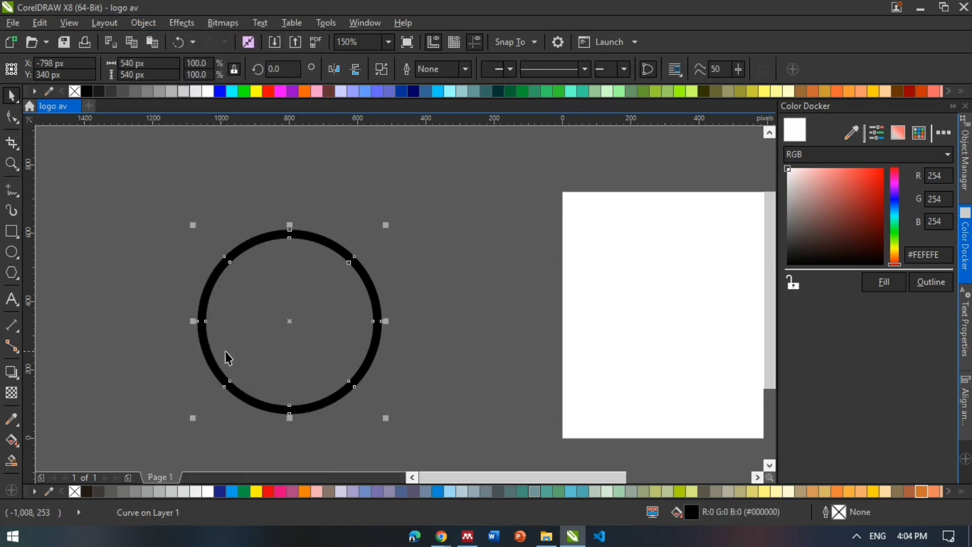
{"action": "left_click", "coordinate": [422, 321]}
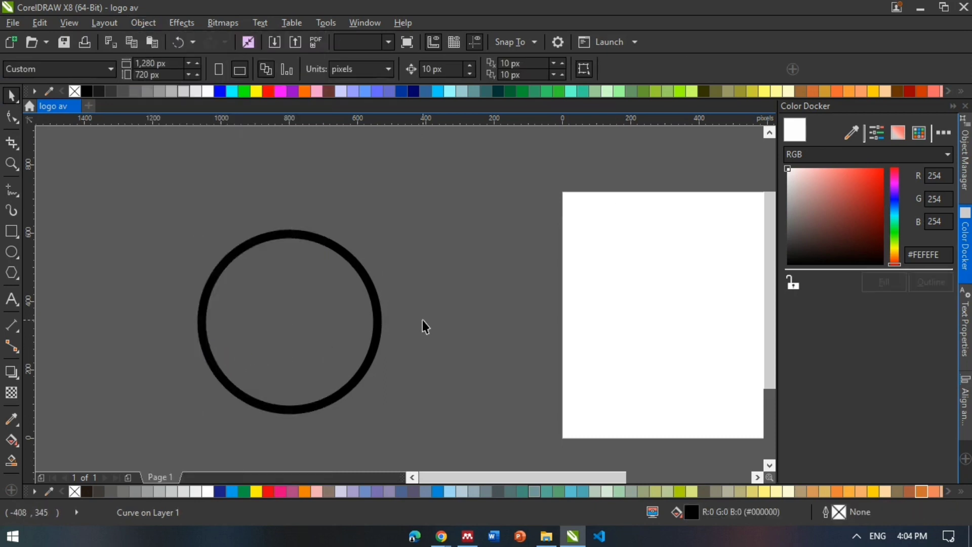
Add the artistic text "AV" inside the ring.
{"action": "left_click", "coordinate": [10, 297]}
{"action": "left_click", "coordinate": [262, 325]}
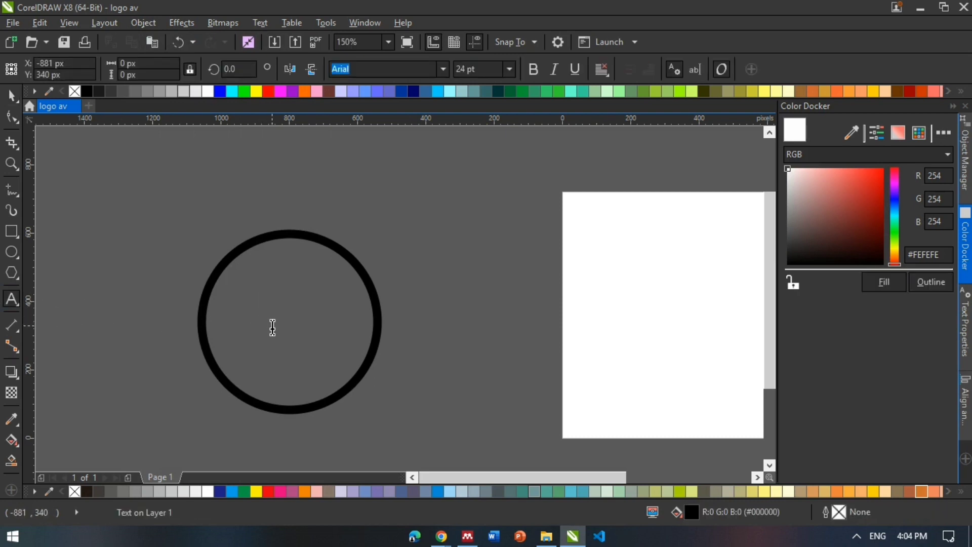
{"action": "key", "text": "Caps_Lock"}
{"action": "type", "text": "AV"}
{"action": "key", "text": "Caps_Lock"}
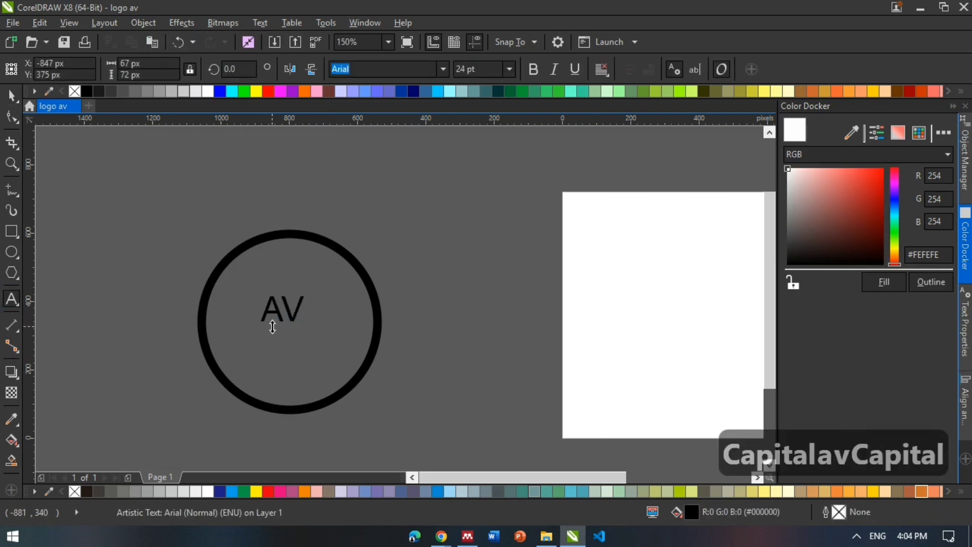
{"action": "key", "text": "Escape"}
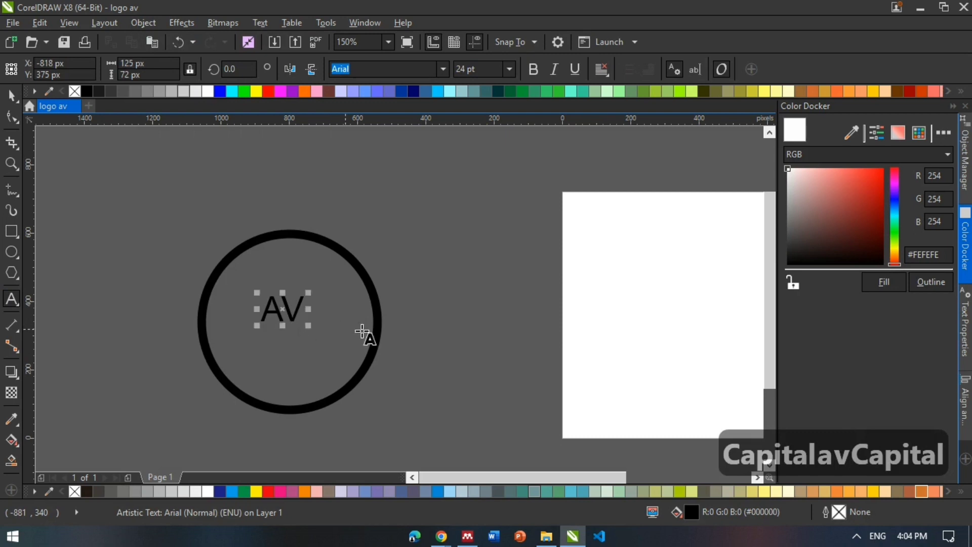
{"action": "left_click", "coordinate": [455, 360]}
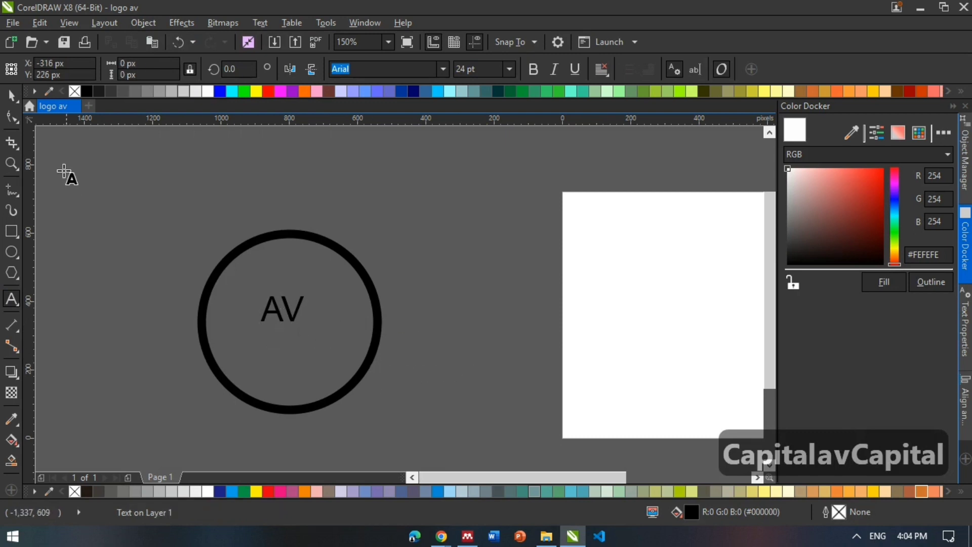
Enlarge the AV text to about 373 px wide and center it inside the ring.
{"action": "left_click", "coordinate": [11, 95]}
{"action": "left_click", "coordinate": [299, 322]}
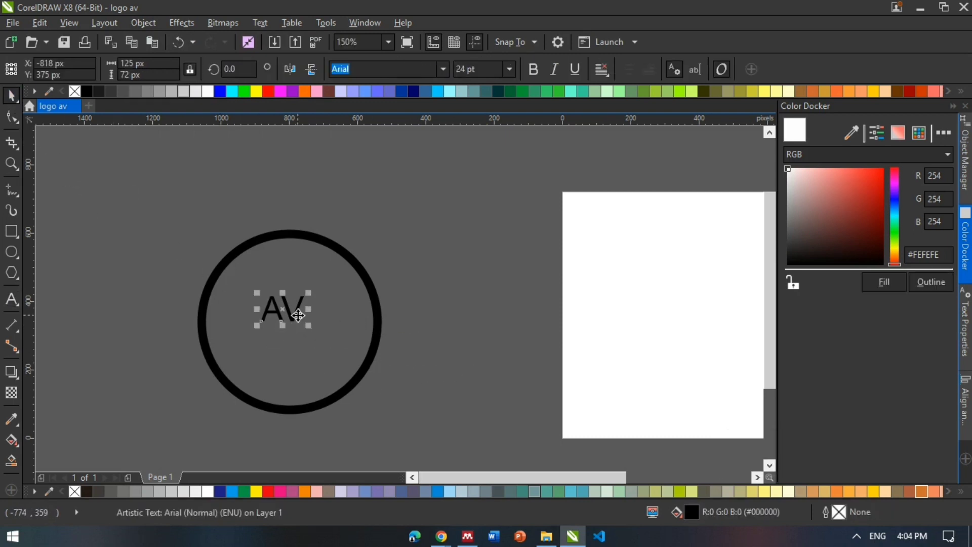
{"action": "left_click_drag", "start_coordinate": [310, 331], "coordinate": [373, 364]}
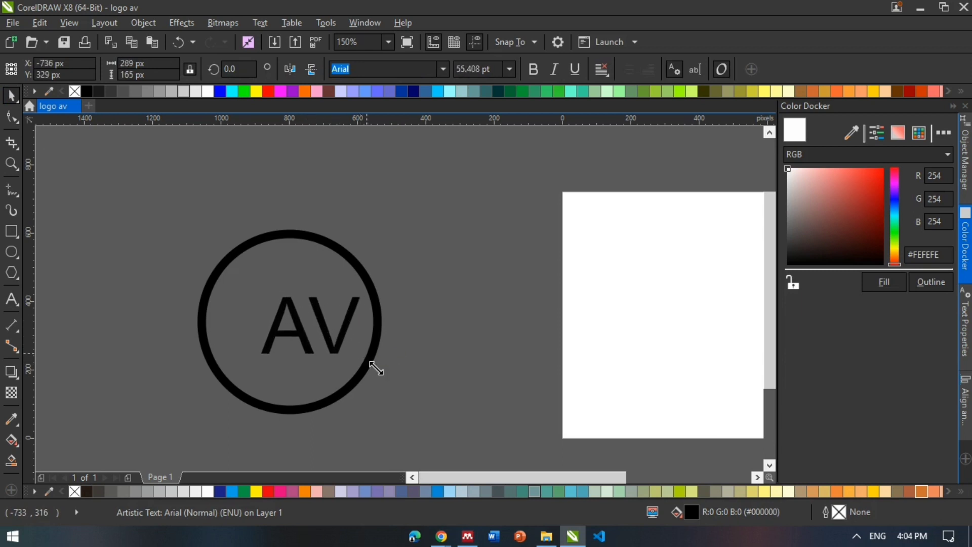
{"action": "mouse_move", "coordinate": [325, 341]}
{"action": "left_mouse_down"}
{"action": "mouse_move", "coordinate": [308, 344]}
{"action": "mouse_move", "coordinate": [372, 371]}
{"action": "mouse_move", "coordinate": [318, 344]}
{"action": "left_mouse_up"}
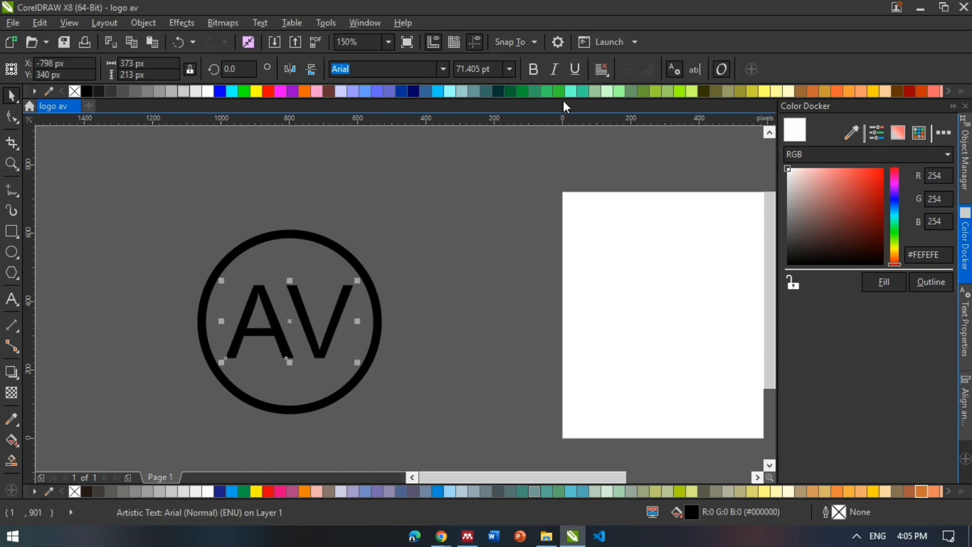
Make the AV text bold and convert it to curves, keeping it centered in the ring.
{"action": "left_click", "coordinate": [538, 71]}
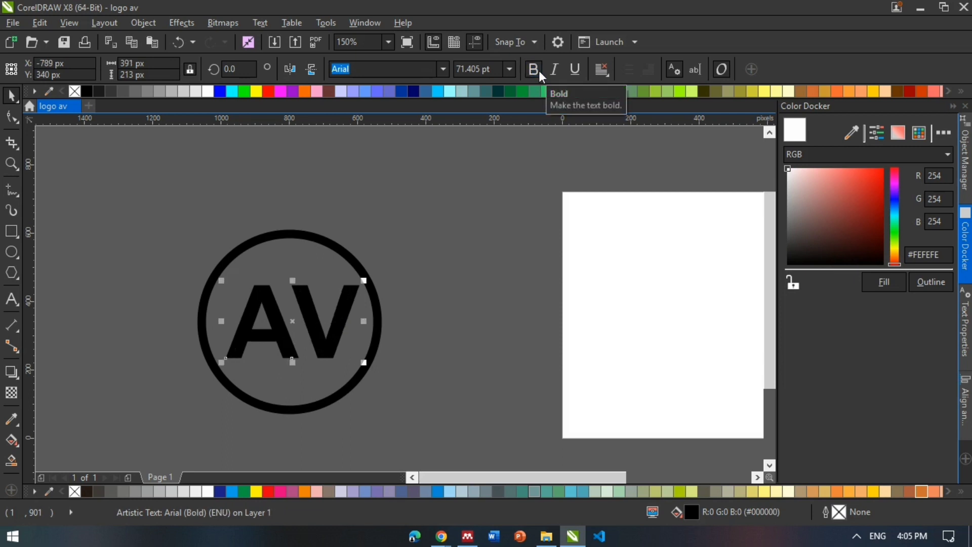
{"action": "left_click_drag", "start_coordinate": [336, 322], "coordinate": [334, 328]}
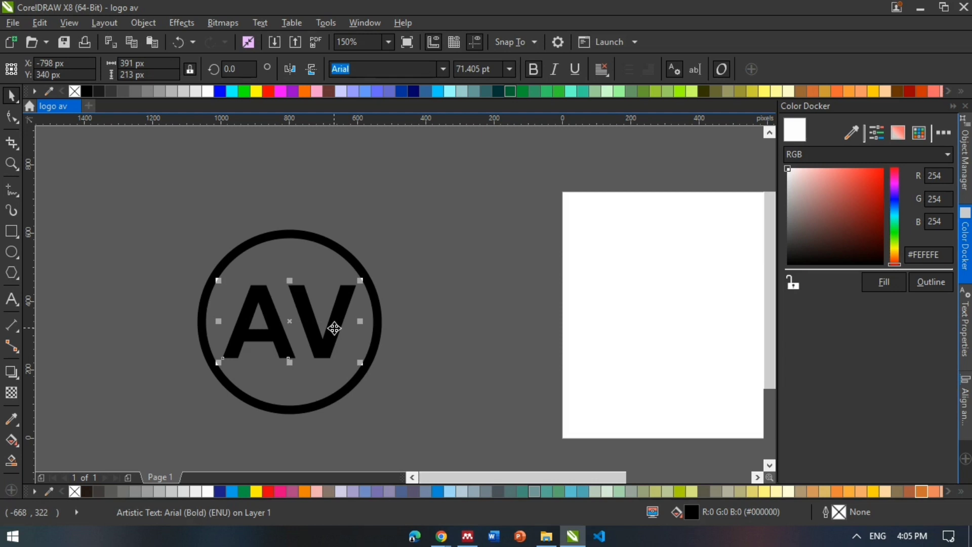
{"action": "key", "text": "ctrl+q"}
{"action": "left_click", "coordinate": [408, 336]}
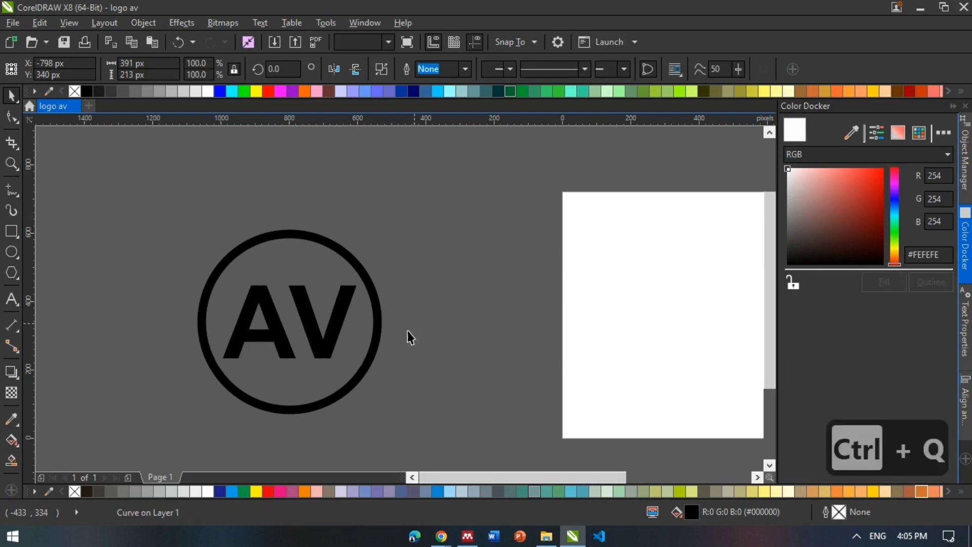
Shift the AV letters slightly off center, then align their centers horizontally and vertically with the ring.
{"action": "scroll", "coordinate": [260, 341], "scroll_direction": "up", "scroll_amount": 2}
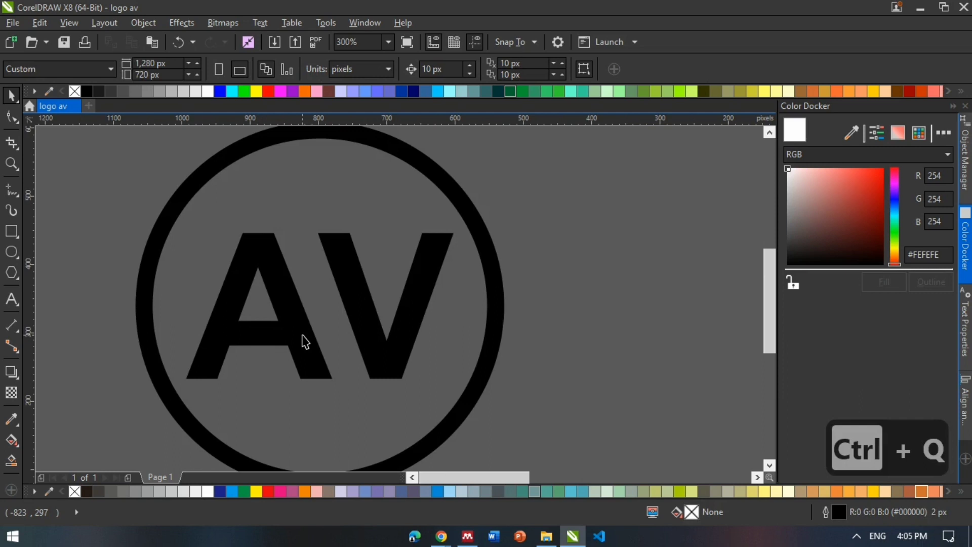
{"action": "left_click", "coordinate": [303, 337]}
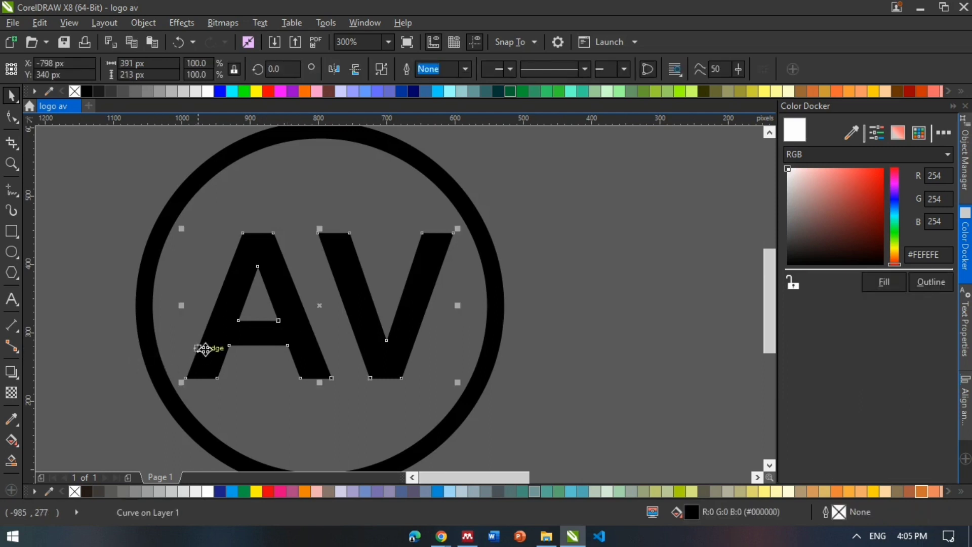
{"action": "mouse_move", "coordinate": [406, 369]}
{"action": "left_mouse_down"}
{"action": "mouse_move", "coordinate": [394, 370]}
{"action": "mouse_move", "coordinate": [405, 364]}
{"action": "left_mouse_up"}
{"action": "left_click", "coordinate": [454, 420], "text": "shift"}
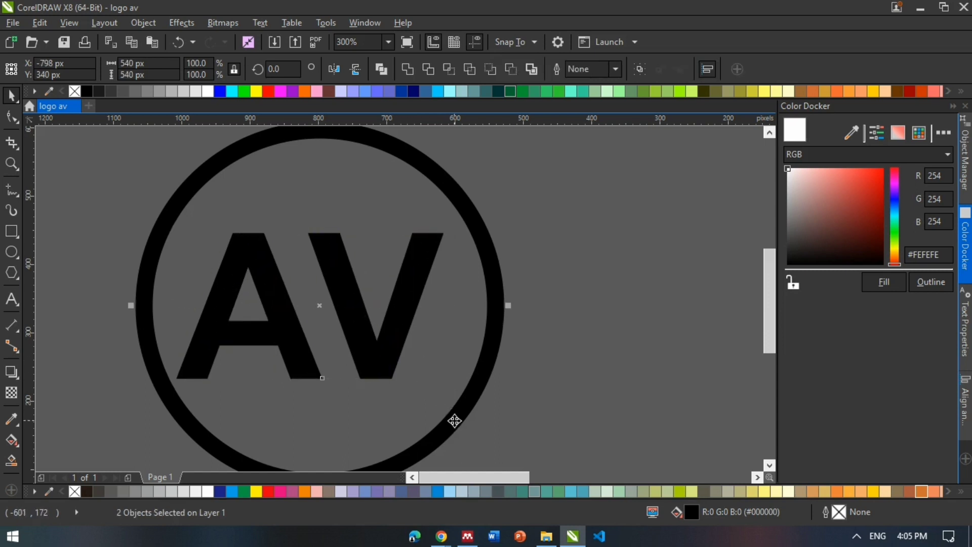
{"action": "key", "text": "c"}
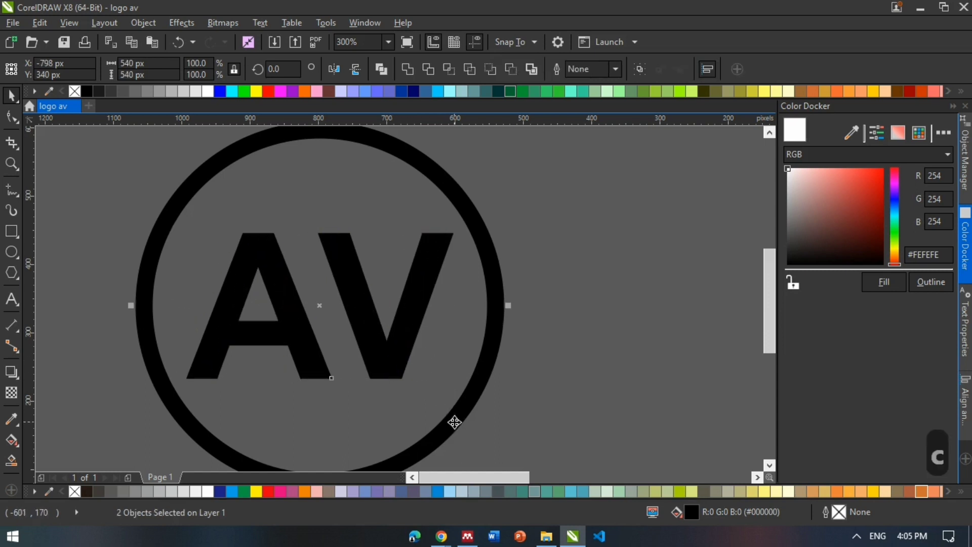
{"action": "key", "text": "e"}
{"action": "left_click", "coordinate": [567, 399]}
Apply a one-step outside contour with a 5 px offset to the ring.
{"action": "scroll", "coordinate": [542, 404], "scroll_direction": "down", "scroll_amount": 2}
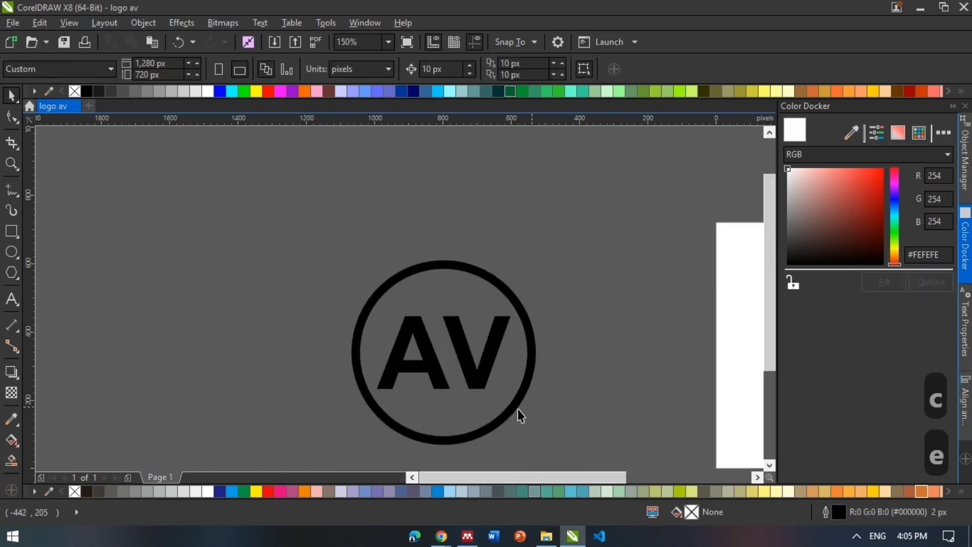
{"action": "scroll", "coordinate": [491, 409], "scroll_direction": "up", "scroll_amount": 2}
{"action": "left_click", "coordinate": [531, 412]}
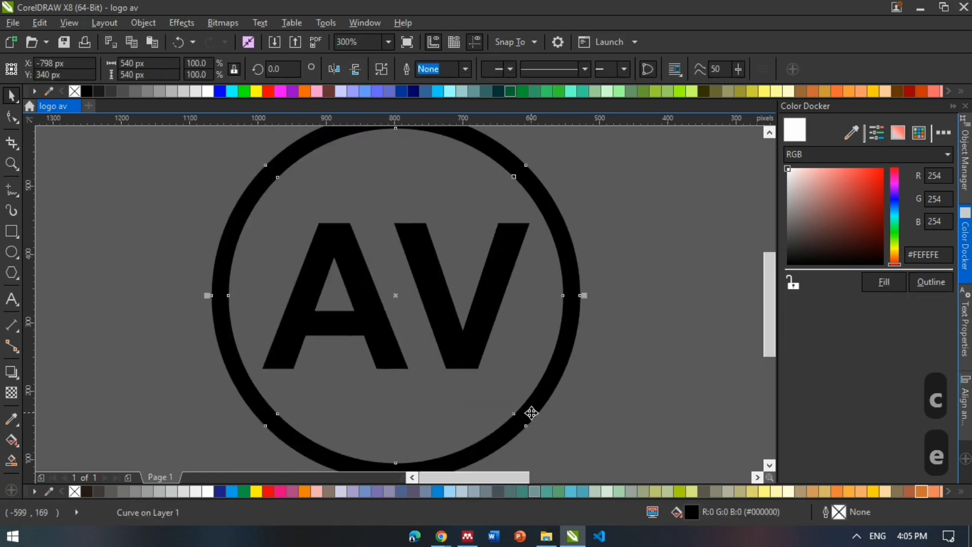
{"action": "left_click", "coordinate": [17, 375]}
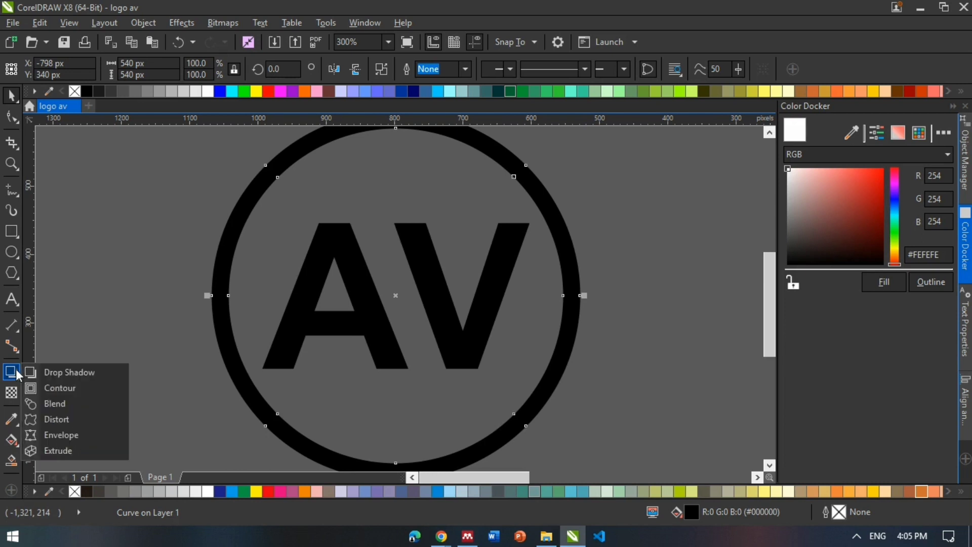
{"action": "left_click", "coordinate": [60, 388]}
{"action": "left_click_drag", "start_coordinate": [561, 366], "coordinate": [583, 371]}
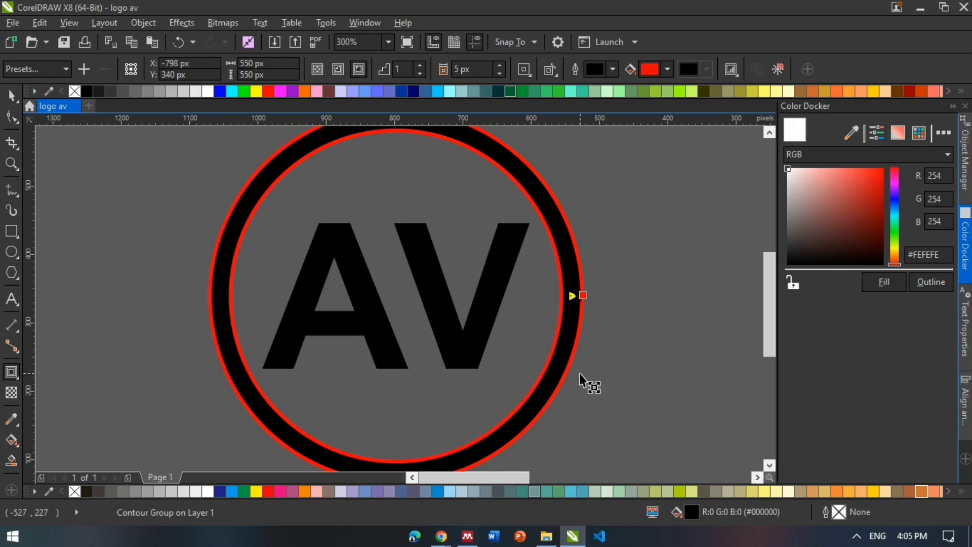
Break the contour apart from the ring and delete the original black ring.
{"action": "key", "text": "ctrl+k"}
{"action": "left_click", "coordinate": [11, 95]}
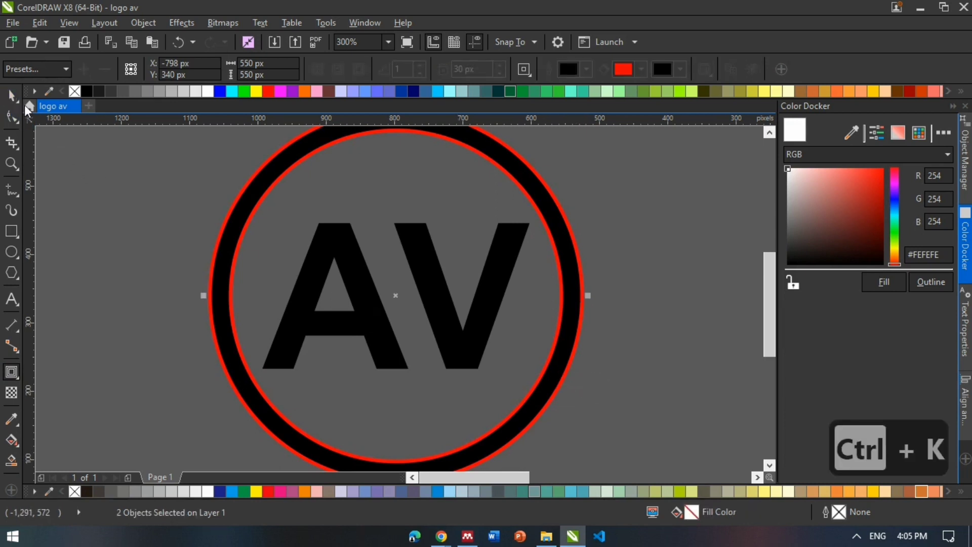
{"action": "left_click", "coordinate": [231, 218]}
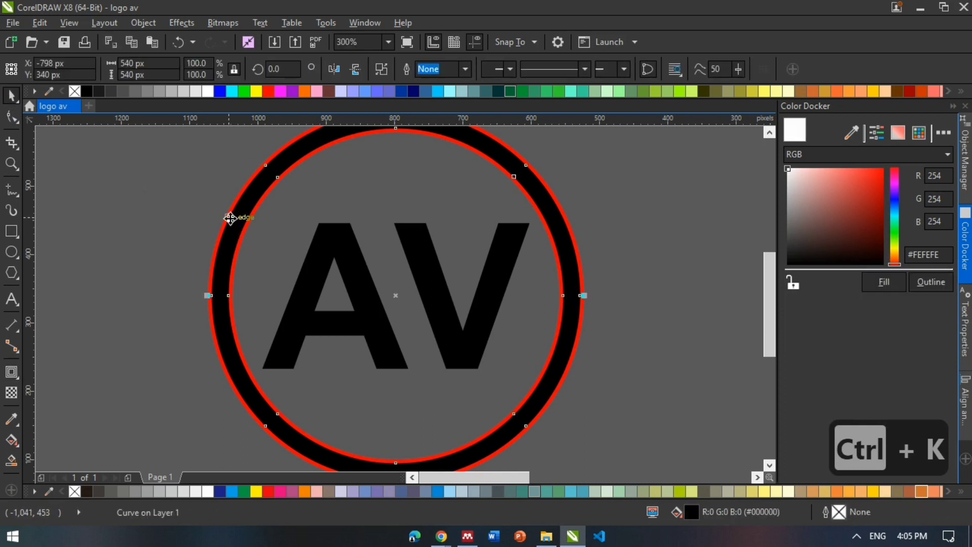
{"action": "key", "text": "Delete"}
Fill the remaining red contour ring with black.
{"action": "left_click", "coordinate": [238, 220]}
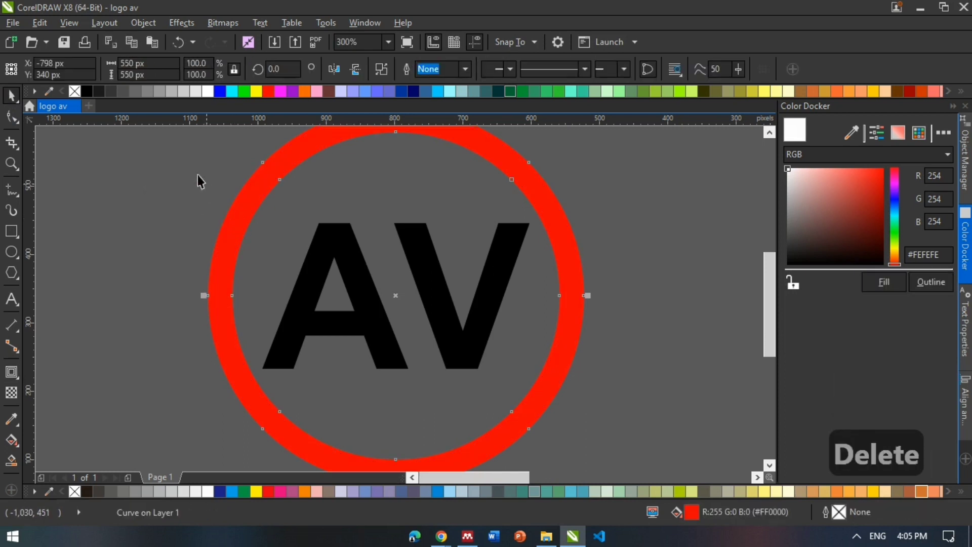
{"action": "left_click", "coordinate": [84, 94]}
{"action": "left_click", "coordinate": [185, 210]}
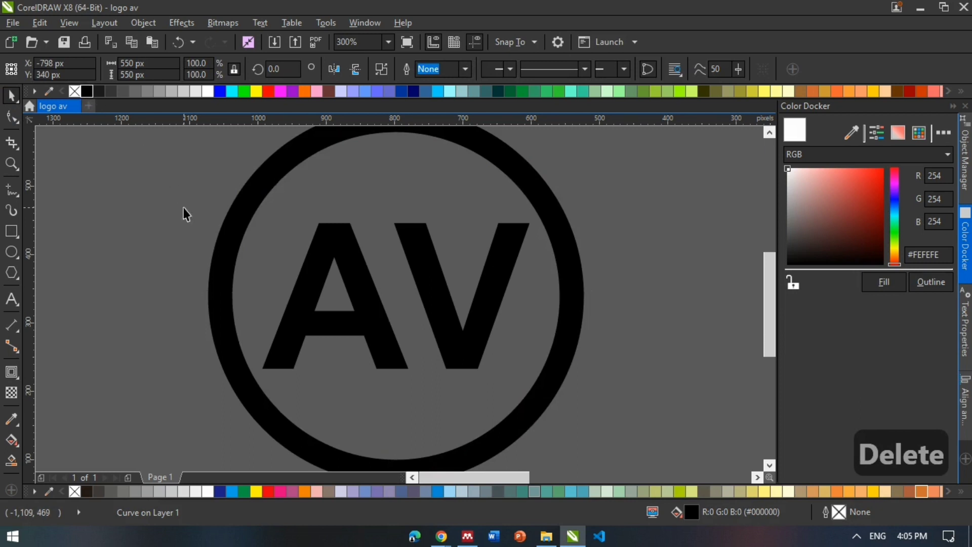
Draw a rectangle about 117 by 39 px from the A's left foot across the ring, filled black with no outline.
{"action": "scroll", "coordinate": [191, 261], "scroll_direction": "down", "scroll_amount": 1}
{"action": "scroll", "coordinate": [371, 250], "scroll_direction": "up", "scroll_amount": 2}
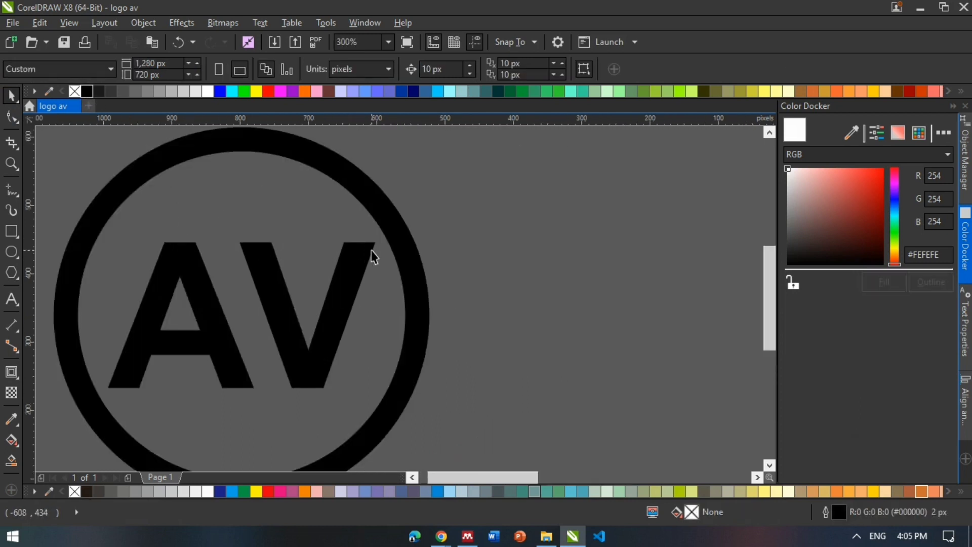
{"action": "scroll", "coordinate": [371, 250], "scroll_direction": "down", "scroll_amount": 2}
{"action": "scroll", "coordinate": [228, 319], "scroll_direction": "up", "scroll_amount": 1}
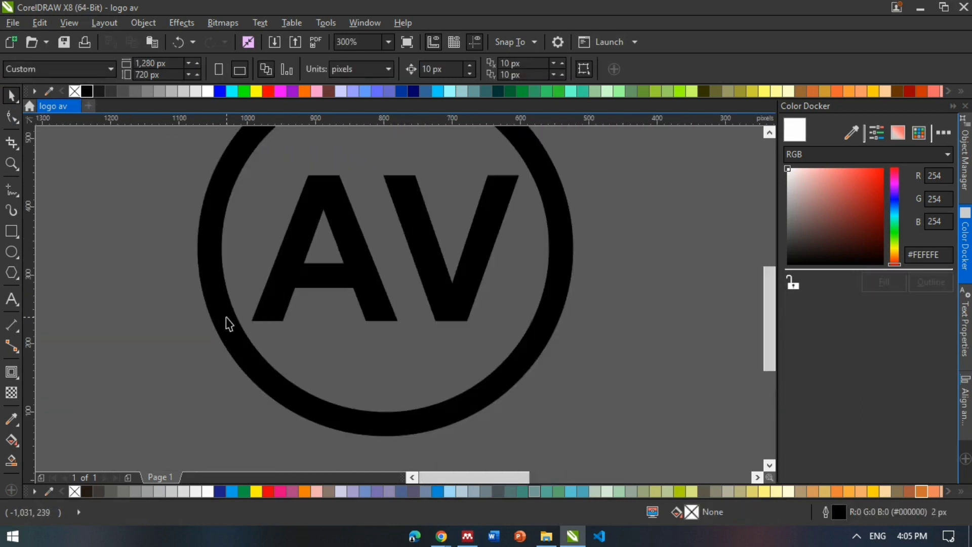
{"action": "scroll", "coordinate": [229, 324], "scroll_direction": "up", "scroll_amount": 1}
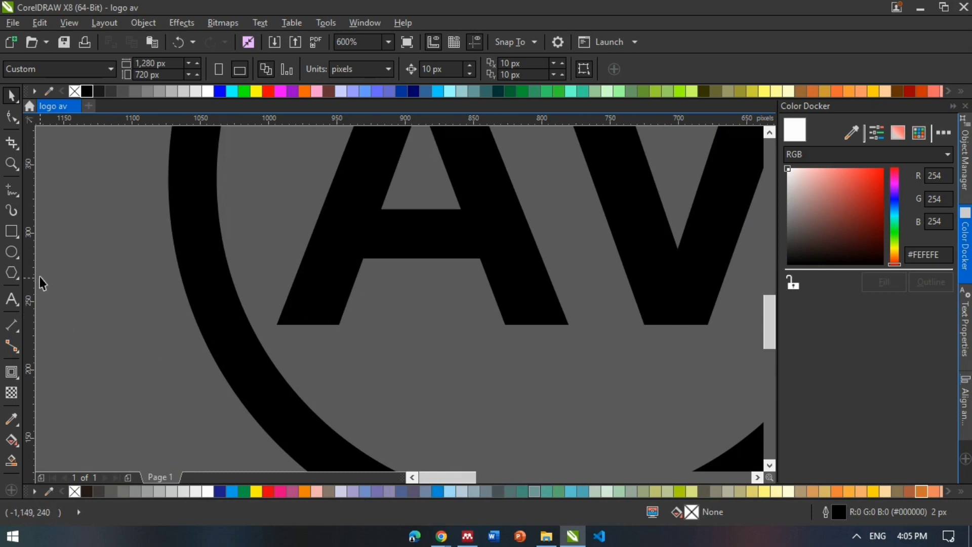
{"action": "left_click", "coordinate": [12, 232]}
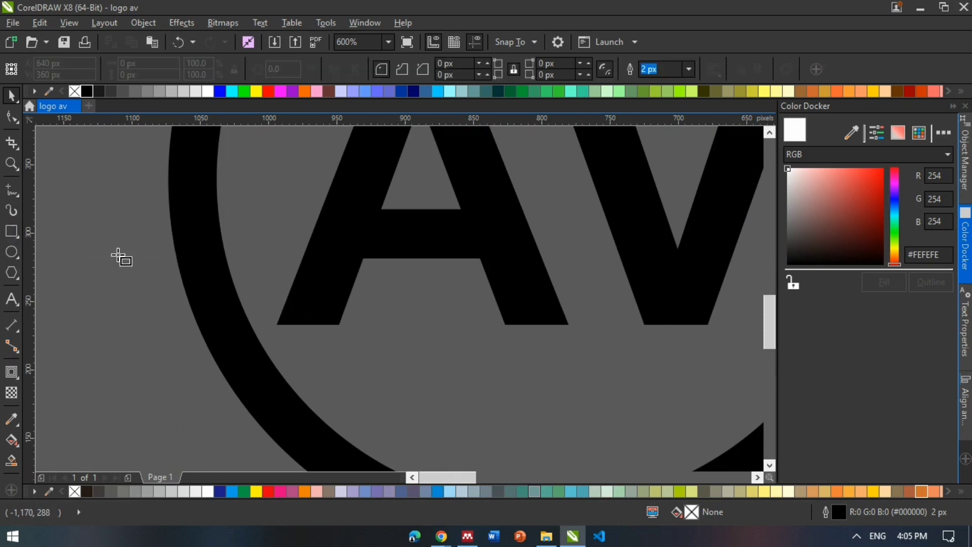
{"action": "mouse_move", "coordinate": [339, 324]}
{"action": "left_mouse_down"}
{"action": "mouse_move", "coordinate": [335, 304]}
{"action": "mouse_move", "coordinate": [304, 282]}
{"action": "mouse_move", "coordinate": [227, 280]}
{"action": "mouse_move", "coordinate": [191, 264]}
{"action": "mouse_move", "coordinate": [172, 274]}
{"action": "mouse_move", "coordinate": [179, 270]}
{"action": "left_mouse_up"}
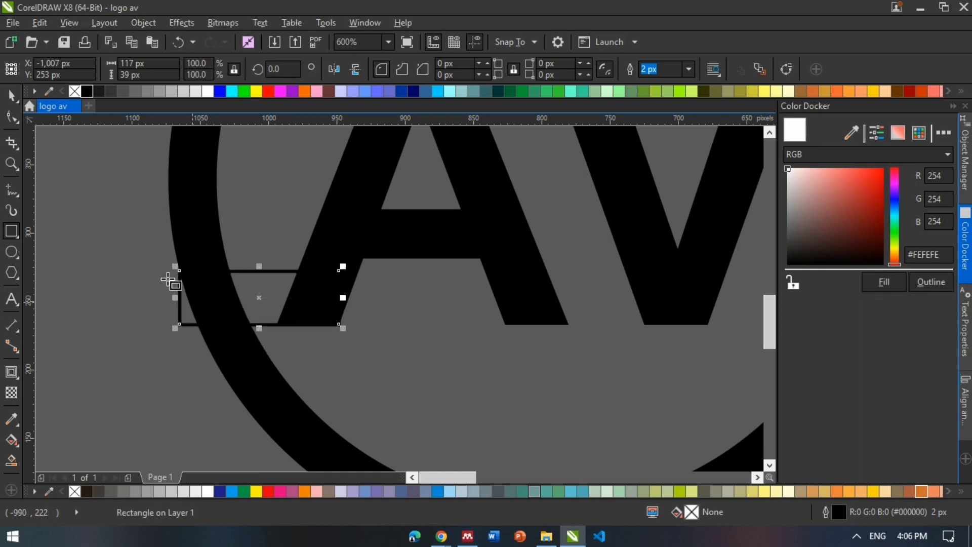
{"action": "left_click", "coordinate": [90, 93]}
{"action": "right_click", "coordinate": [74, 90]}
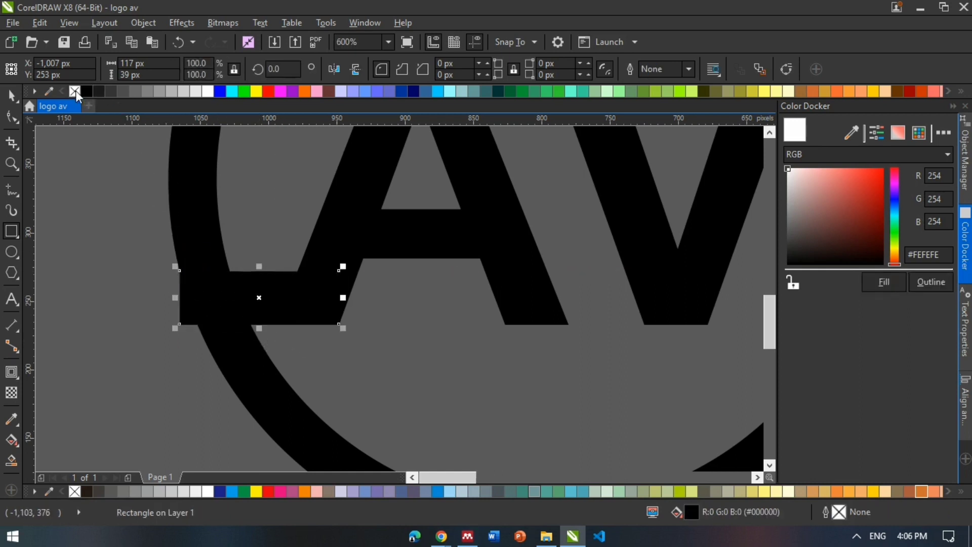
{"action": "left_click", "coordinate": [96, 221]}
{"action": "scroll", "coordinate": [244, 344], "scroll_direction": "down", "scroll_amount": 2}
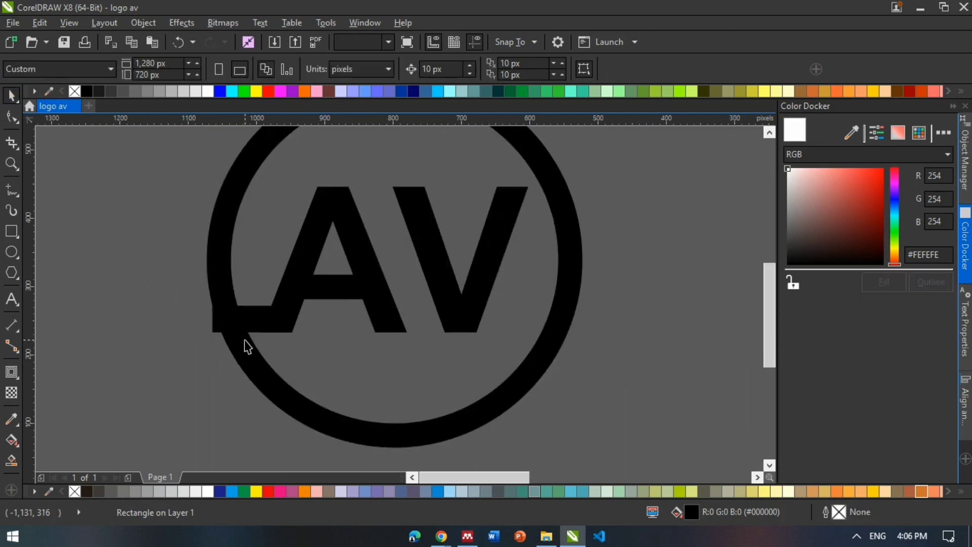
Widen the black bar at the A's foot to about 138 px so it extends past the ring's outer edge.
{"action": "scroll", "coordinate": [243, 341], "scroll_direction": "down", "scroll_amount": 2}
{"action": "scroll", "coordinate": [240, 340], "scroll_direction": "up", "scroll_amount": 4}
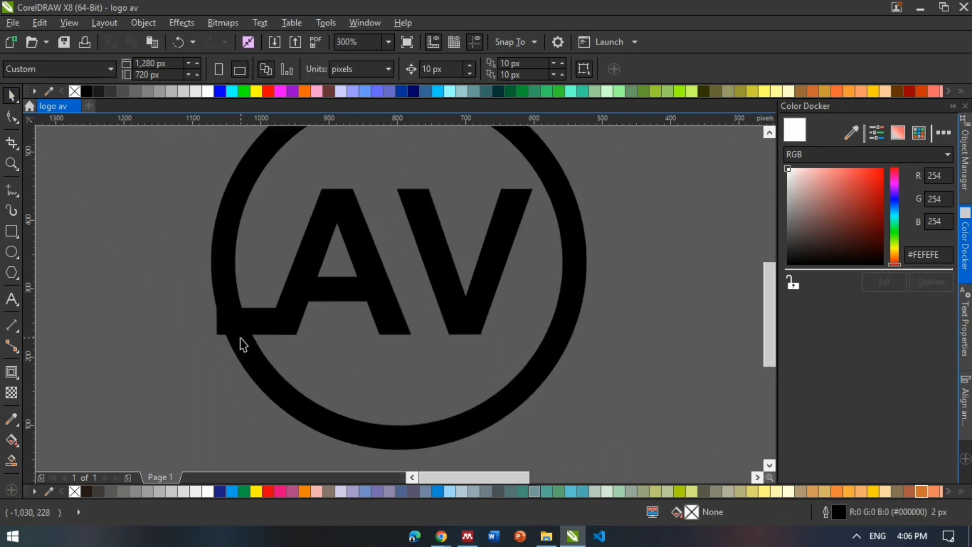
{"action": "left_click", "coordinate": [284, 315]}
{"action": "left_click", "coordinate": [268, 295]}
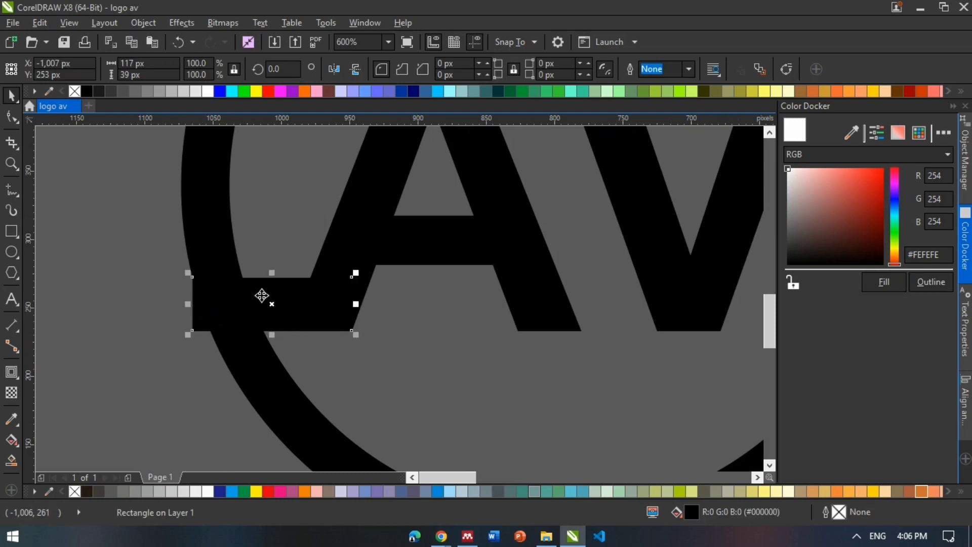
{"action": "left_click_drag", "start_coordinate": [187, 304], "coordinate": [160, 304]}
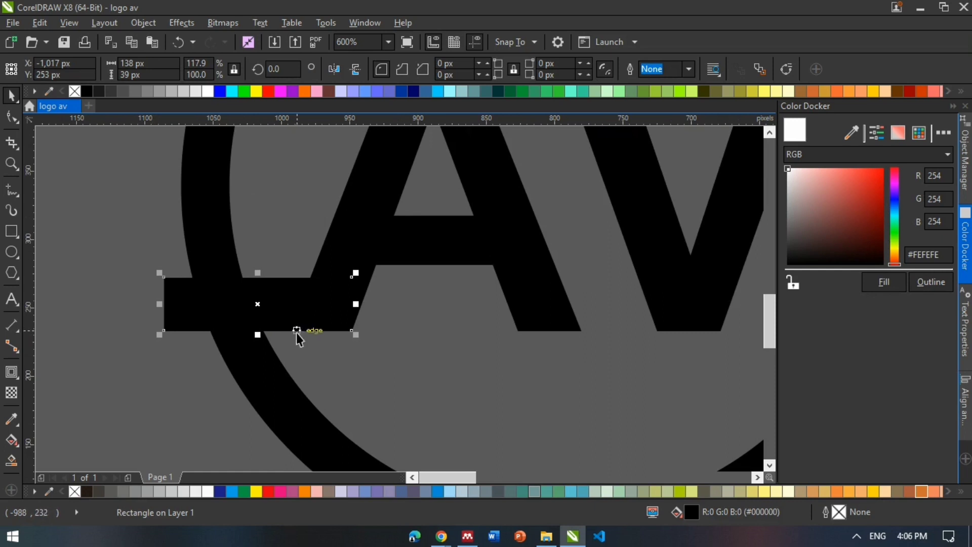
Cut a gap in the ring by trimming it with a copy of the bar placed directly above, and delete that copy.
{"action": "left_click_drag", "start_coordinate": [295, 328], "coordinate": [256, 279]}
{"action": "left_click", "coordinate": [208, 193], "text": "shift"}
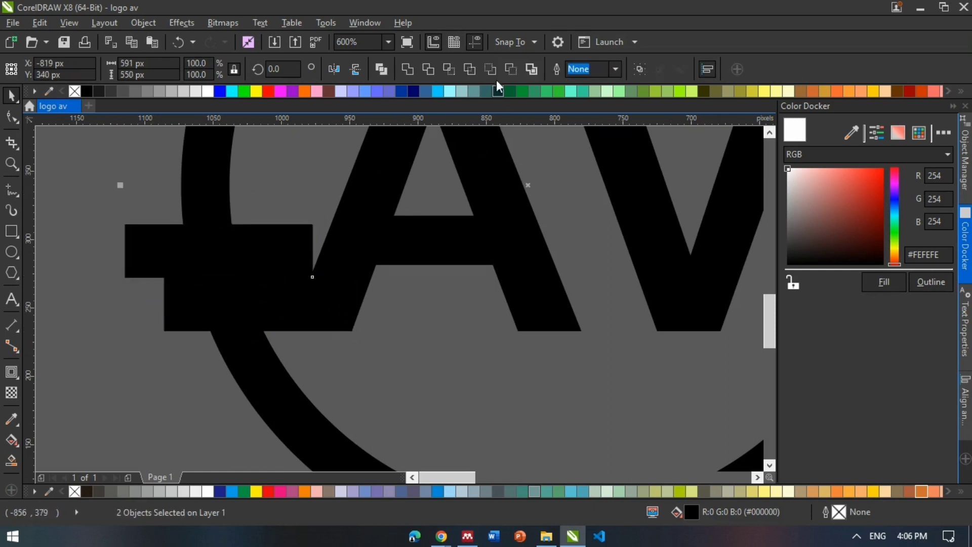
{"action": "left_click", "coordinate": [428, 70]}
{"action": "left_click", "coordinate": [285, 255]}
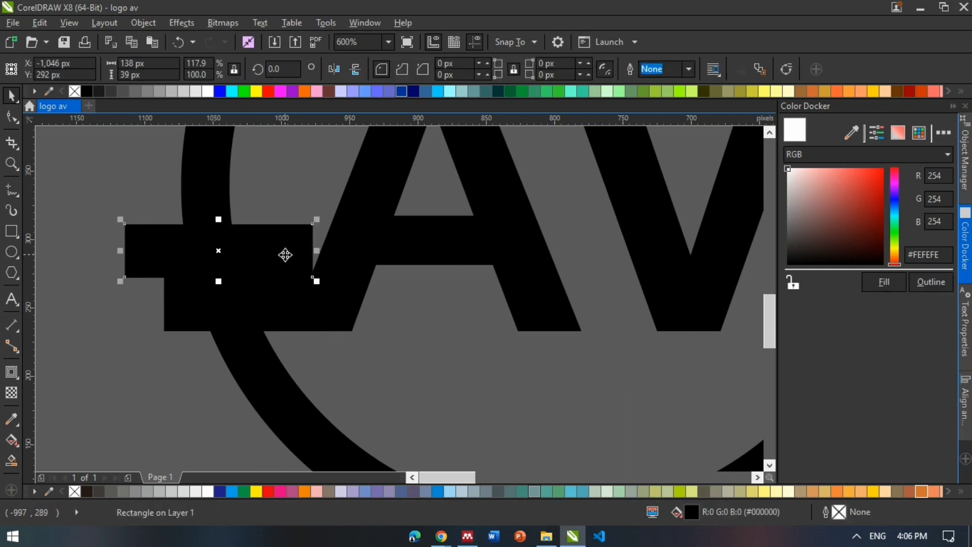
{"action": "key", "text": "Delete"}
Shorten the remaining bar so its outer end stays within the ring while still joining the A's foot to it.
{"action": "left_click", "coordinate": [282, 290]}
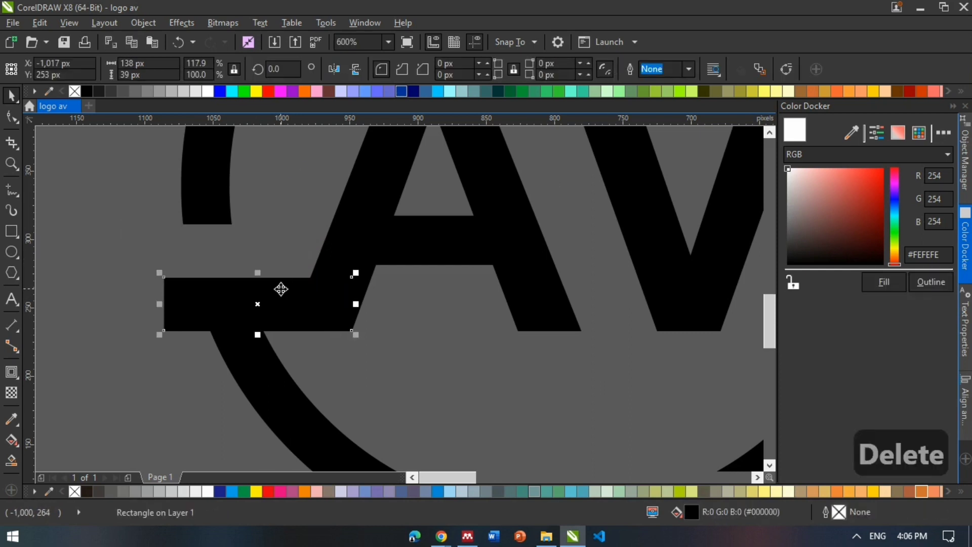
{"action": "left_click_drag", "start_coordinate": [159, 304], "coordinate": [208, 317]}
{"action": "scroll", "coordinate": [144, 329], "scroll_direction": "down", "scroll_amount": 2}
{"action": "left_click", "coordinate": [144, 332]}
{"action": "scroll", "coordinate": [144, 334], "scroll_direction": "down", "scroll_amount": 4}
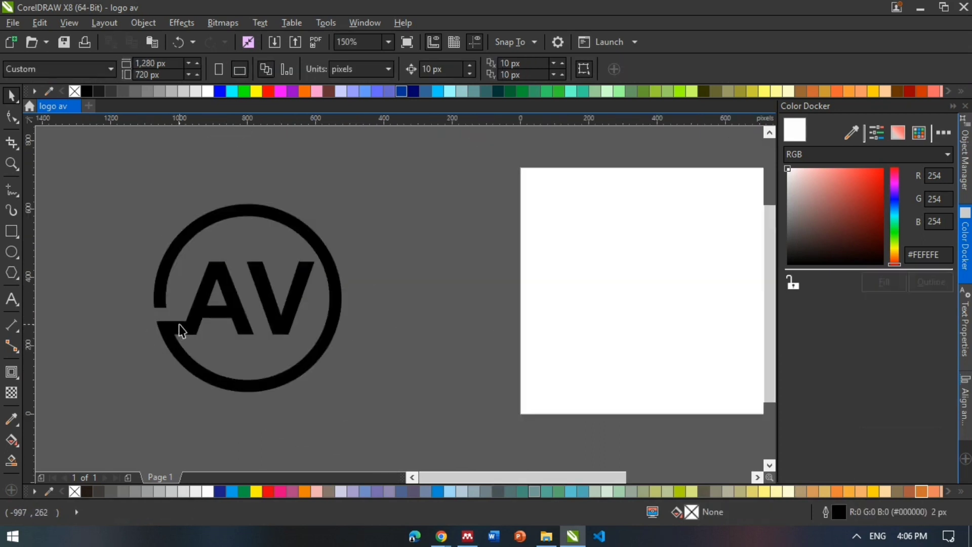
Join the V's upper right arm to the ring with a copied bar and trim a matching gap in the ring below it.
{"action": "left_click_drag", "start_coordinate": [178, 324], "coordinate": [364, 302]}
{"action": "scroll", "coordinate": [319, 260], "scroll_direction": "up", "scroll_amount": 3}
{"action": "left_click", "coordinate": [321, 212], "text": "shift"}
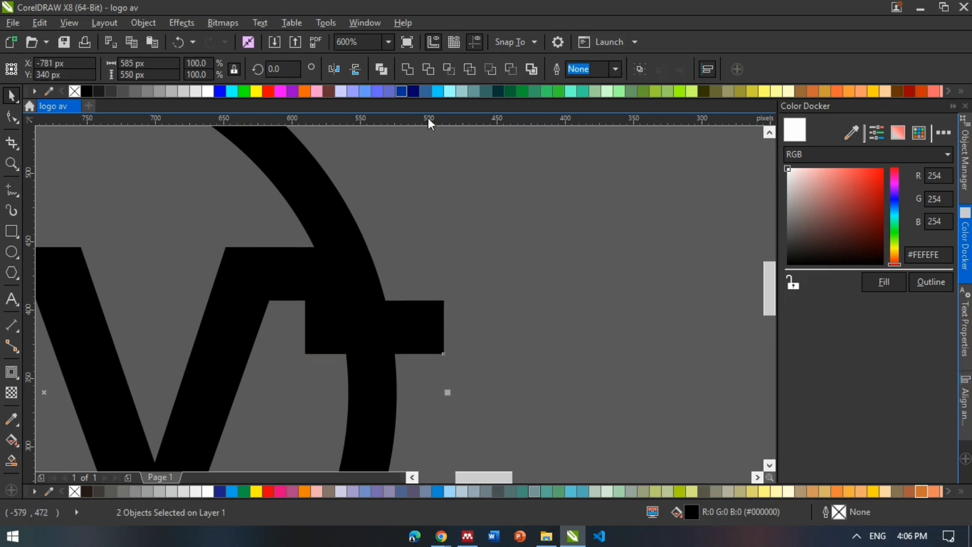
{"action": "left_click", "coordinate": [431, 69]}
{"action": "left_click", "coordinate": [442, 210]}
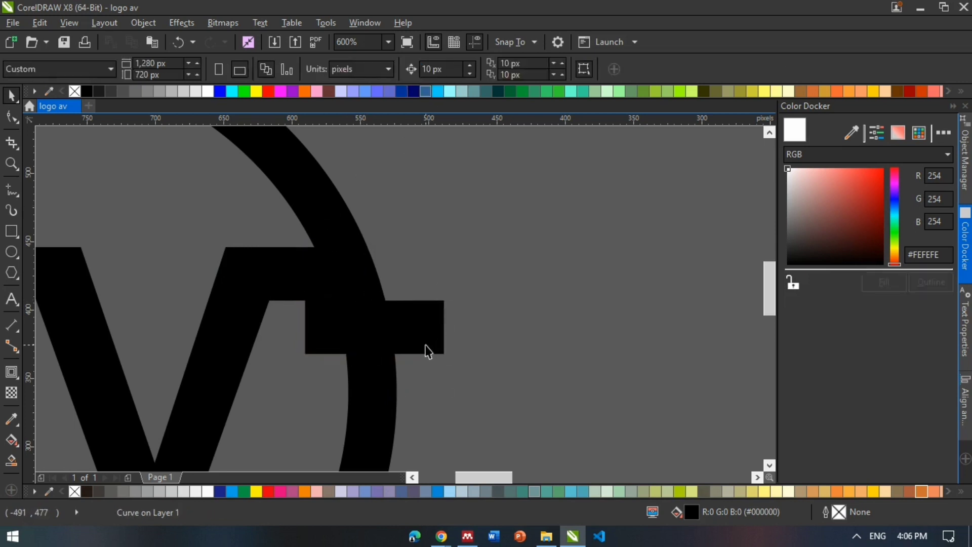
{"action": "left_click", "coordinate": [426, 345]}
{"action": "key", "text": "Delete"}
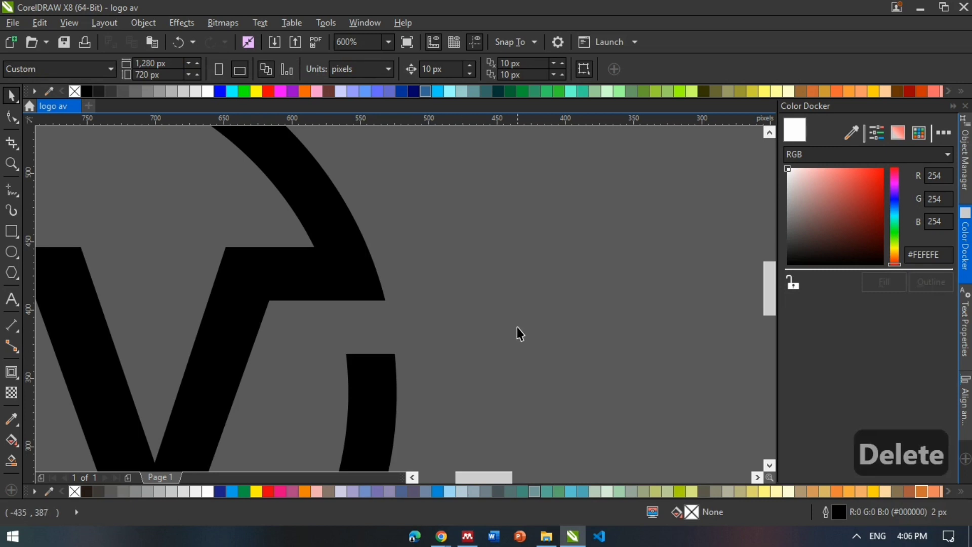
Make the ring's inner node above the left gap a cusp and convert the segment between it and the gap to a line.
{"action": "scroll", "coordinate": [518, 327], "scroll_direction": "down", "scroll_amount": 1}
{"action": "scroll", "coordinate": [484, 324], "scroll_direction": "down", "scroll_amount": 1}
{"action": "scroll", "coordinate": [301, 340], "scroll_direction": "up", "scroll_amount": 1}
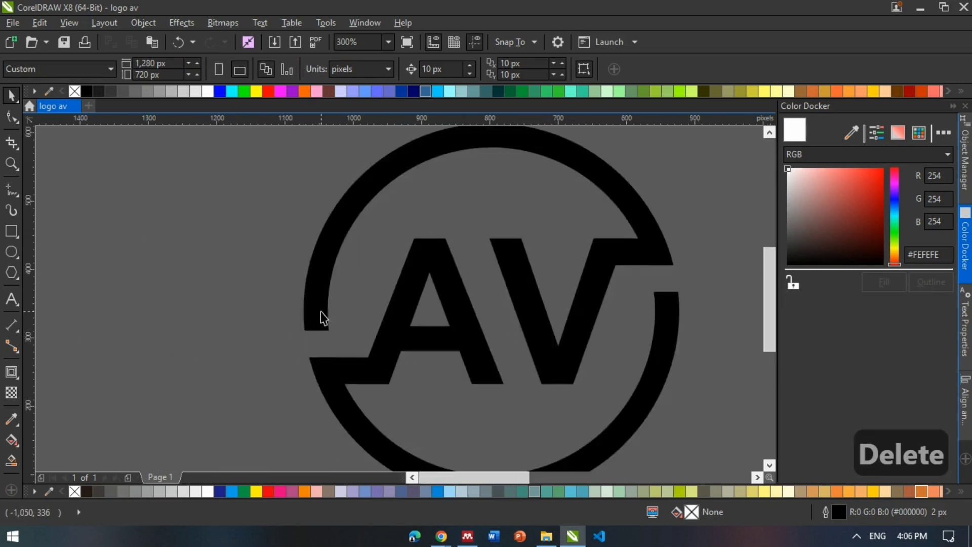
{"action": "scroll", "coordinate": [321, 313], "scroll_direction": "up", "scroll_amount": 1}
{"action": "left_click", "coordinate": [323, 350]}
{"action": "key", "text": "F10"}
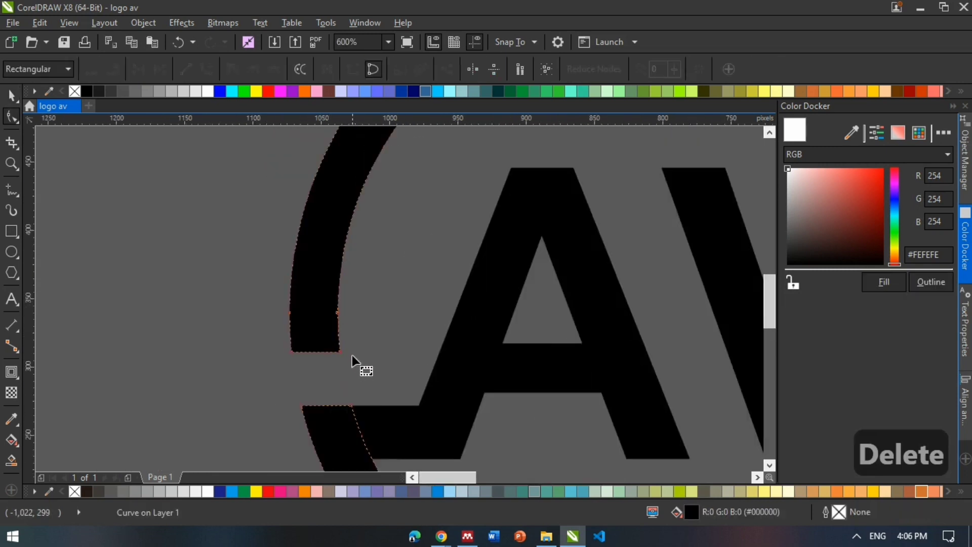
{"action": "scroll", "coordinate": [353, 360], "scroll_direction": "up", "scroll_amount": 1}
{"action": "left_click", "coordinate": [322, 269]}
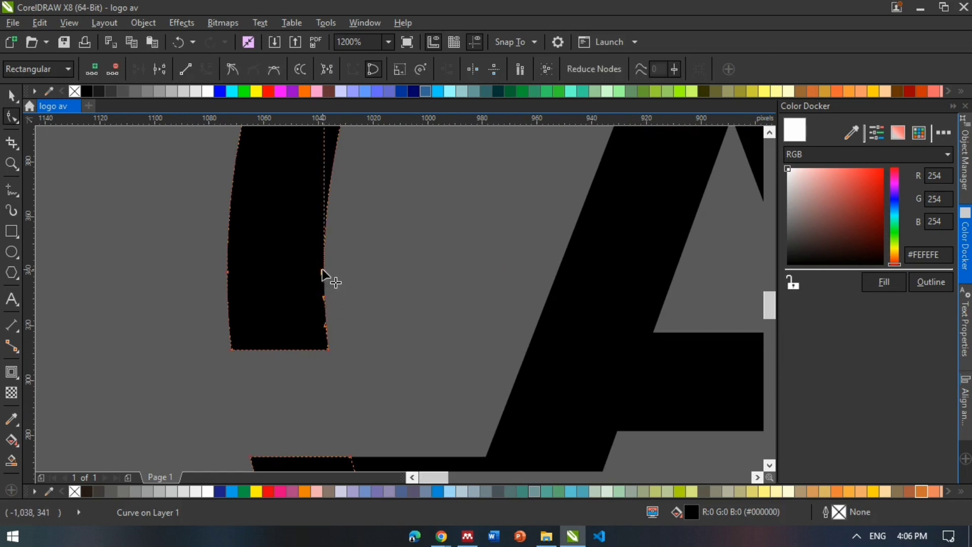
{"action": "right_click", "coordinate": [323, 270]}
{"action": "left_click", "coordinate": [357, 354]}
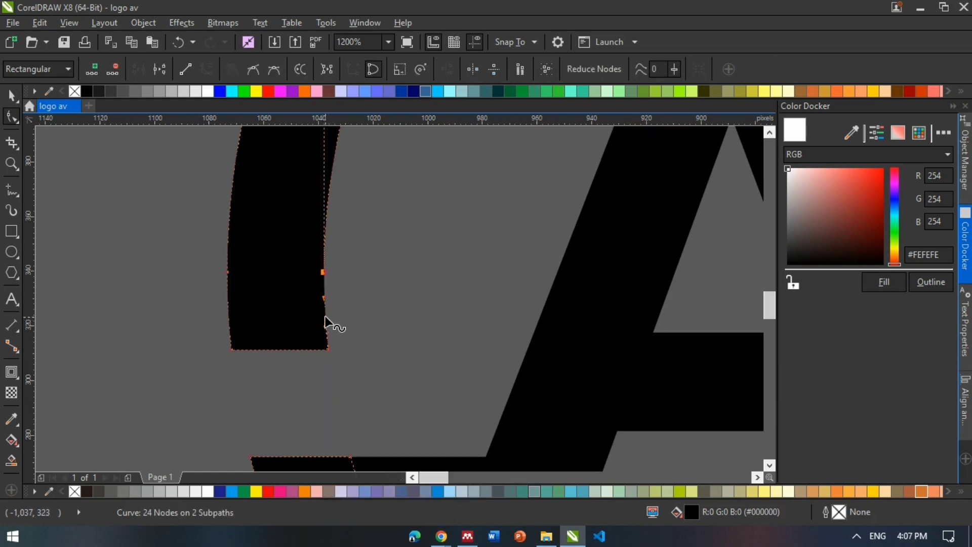
{"action": "right_click", "coordinate": [325, 317]}
{"action": "left_click", "coordinate": [387, 105]}
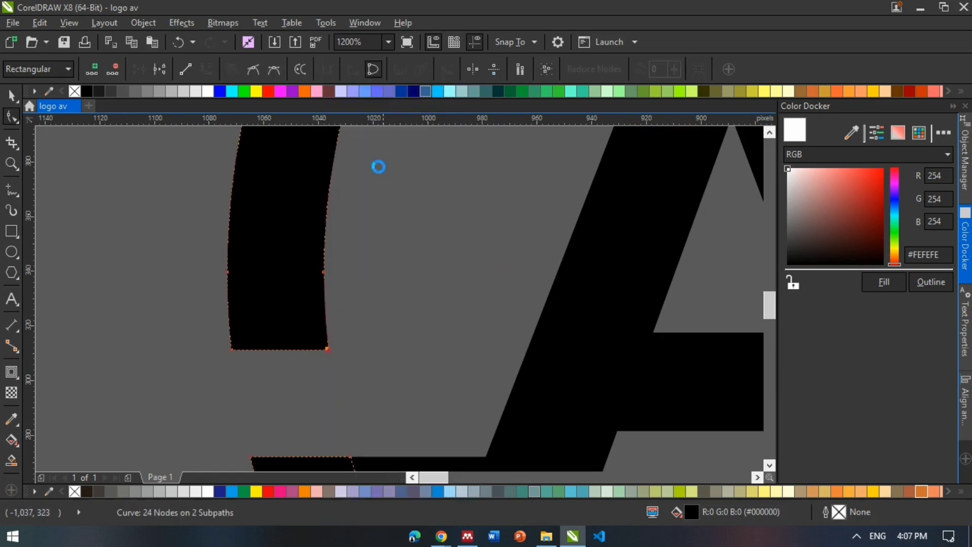
Move the ring's inner corner at the left gap about 47 px horizontally toward the A to form a pointed tip.
{"action": "left_click_drag", "start_coordinate": [438, 370], "coordinate": [449, 353]}
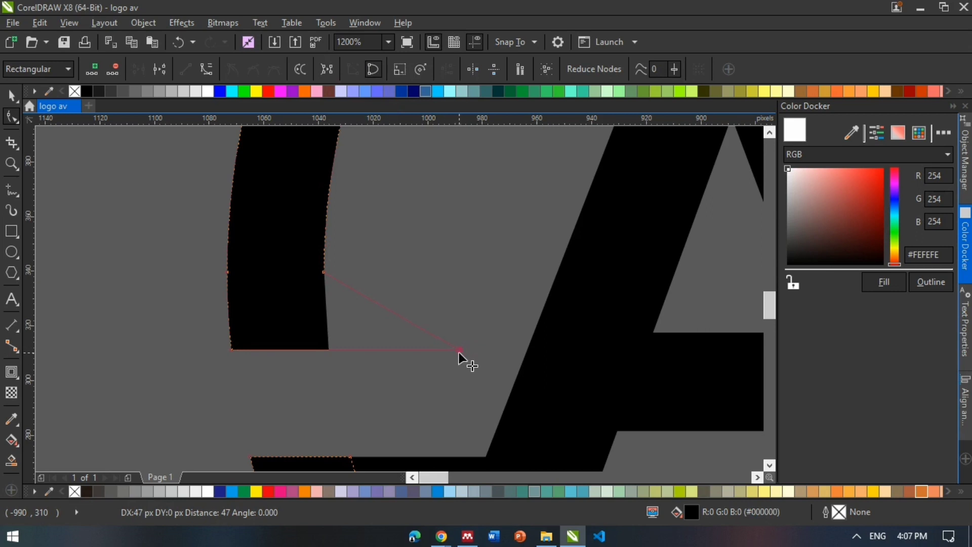
{"action": "left_click_drag", "start_coordinate": [458, 352], "coordinate": [458, 352]}
{"action": "scroll", "coordinate": [381, 342], "scroll_direction": "down", "scroll_amount": 3}
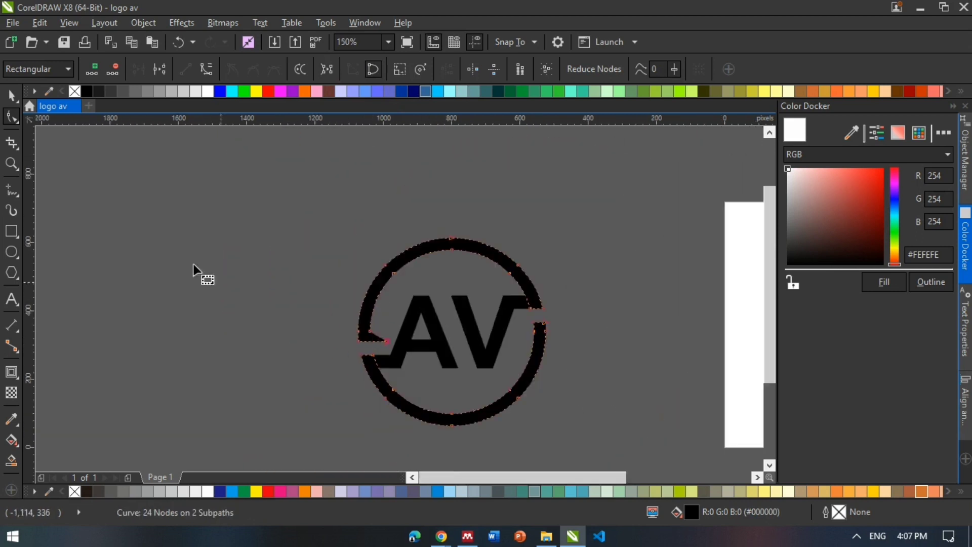
{"action": "left_click", "coordinate": [11, 96]}
{"action": "left_click", "coordinate": [291, 275]}
{"action": "scroll", "coordinate": [289, 293], "scroll_direction": "down", "scroll_amount": 1}
{"action": "scroll", "coordinate": [394, 323], "scroll_direction": "up", "scroll_amount": 2}
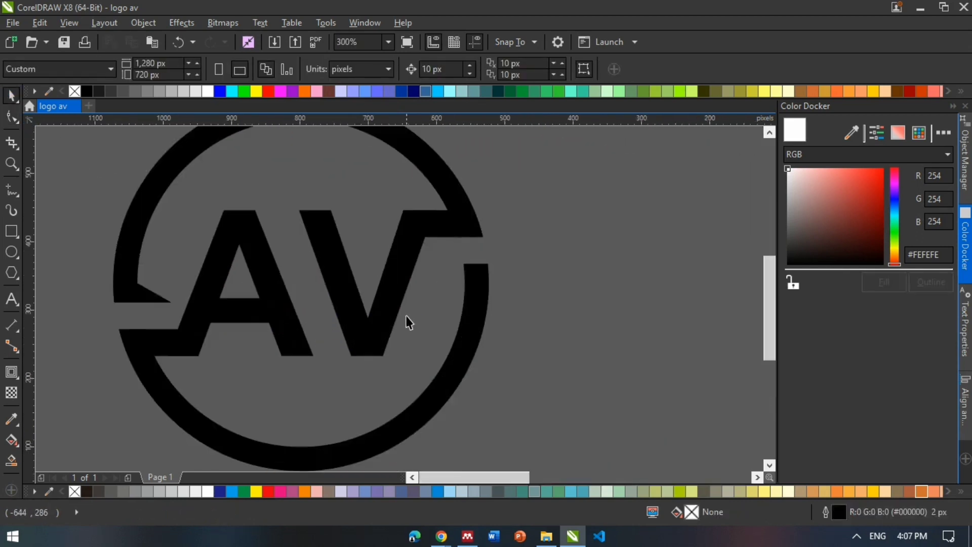
Make the ring's inner node below the right gap a cusp and convert the segment between it and the gap to a line.
{"action": "scroll", "coordinate": [434, 267], "scroll_direction": "up", "scroll_amount": 1}
{"action": "double_click", "coordinate": [523, 320]}
{"action": "scroll", "coordinate": [499, 289], "scroll_direction": "up", "scroll_amount": 1}
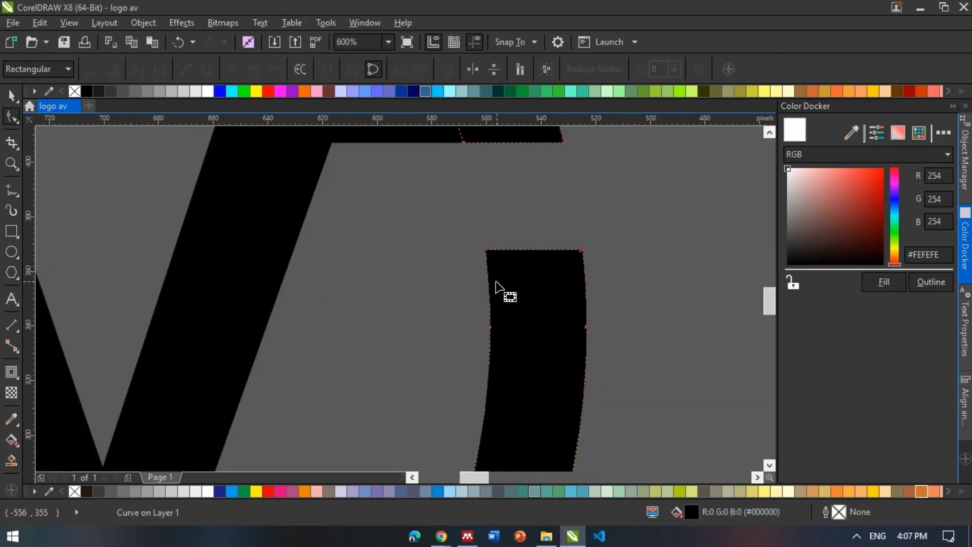
{"action": "right_click", "coordinate": [489, 326]}
{"action": "left_click", "coordinate": [530, 188]}
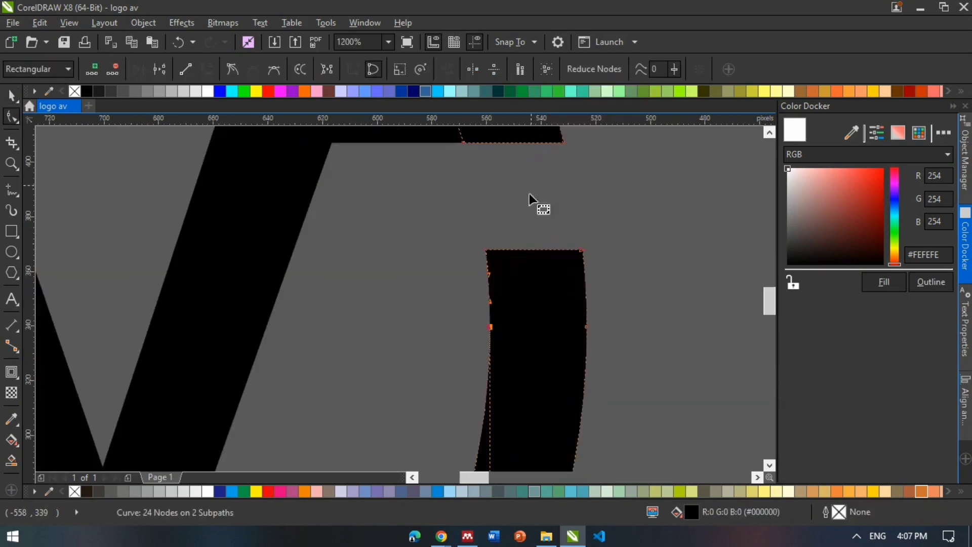
{"action": "right_click", "coordinate": [490, 290]}
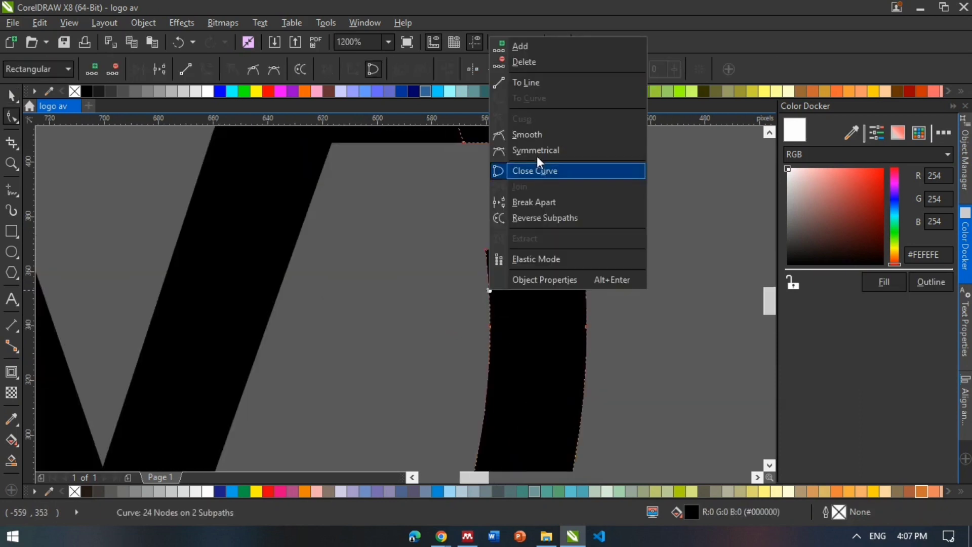
{"action": "left_click", "coordinate": [543, 87]}
Move the ring's inner corner at the right gap horizontally toward the V to form a pointed tip mirroring the left one.
{"action": "left_click_drag", "start_coordinate": [490, 263], "coordinate": [354, 250]}
{"action": "scroll", "coordinate": [420, 288], "scroll_direction": "down", "scroll_amount": 3}
{"action": "scroll", "coordinate": [413, 285], "scroll_direction": "up", "scroll_amount": 3}
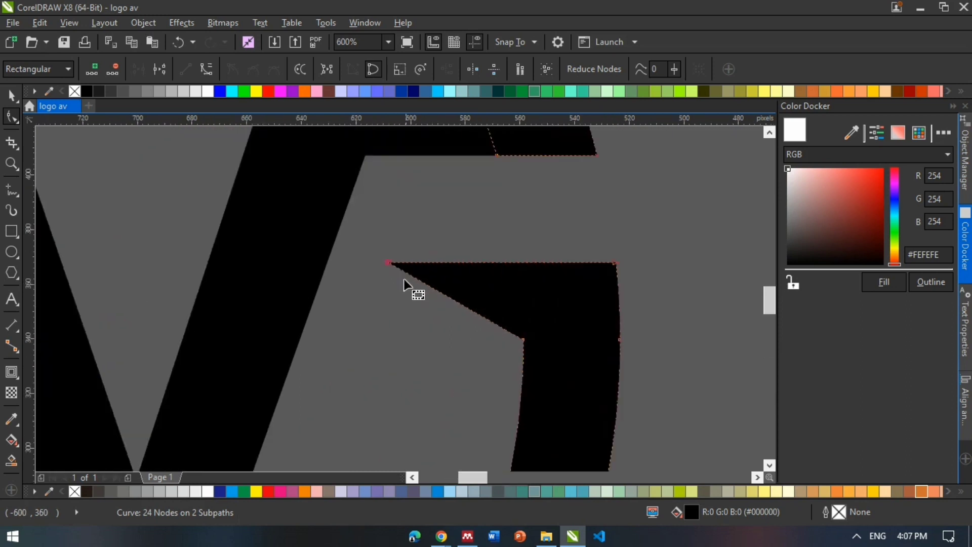
{"action": "left_click_drag", "start_coordinate": [389, 261], "coordinate": [418, 260]}
{"action": "scroll", "coordinate": [426, 293], "scroll_direction": "down", "scroll_amount": 3}
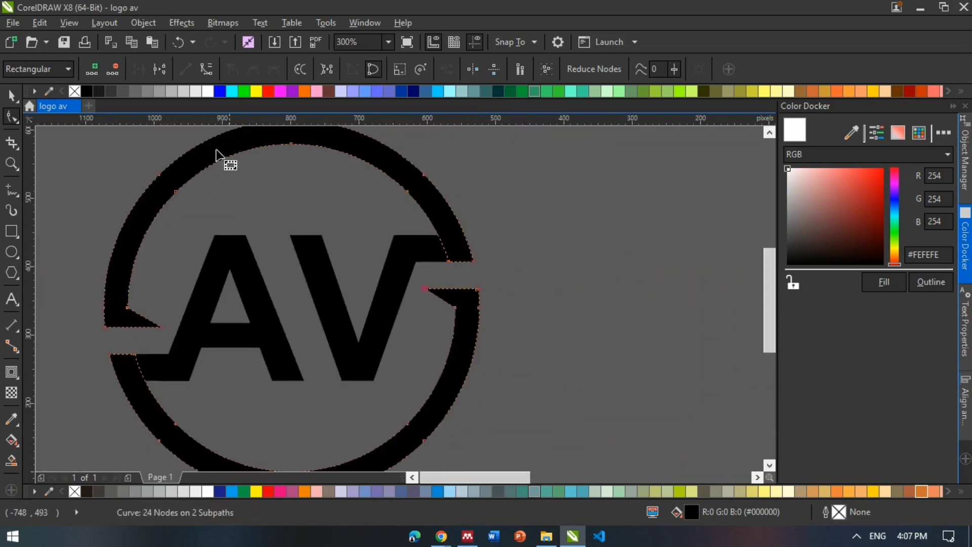
{"action": "left_click", "coordinate": [11, 95]}
{"action": "left_click", "coordinate": [544, 271]}
{"action": "scroll", "coordinate": [554, 307], "scroll_direction": "down", "scroll_amount": 4}
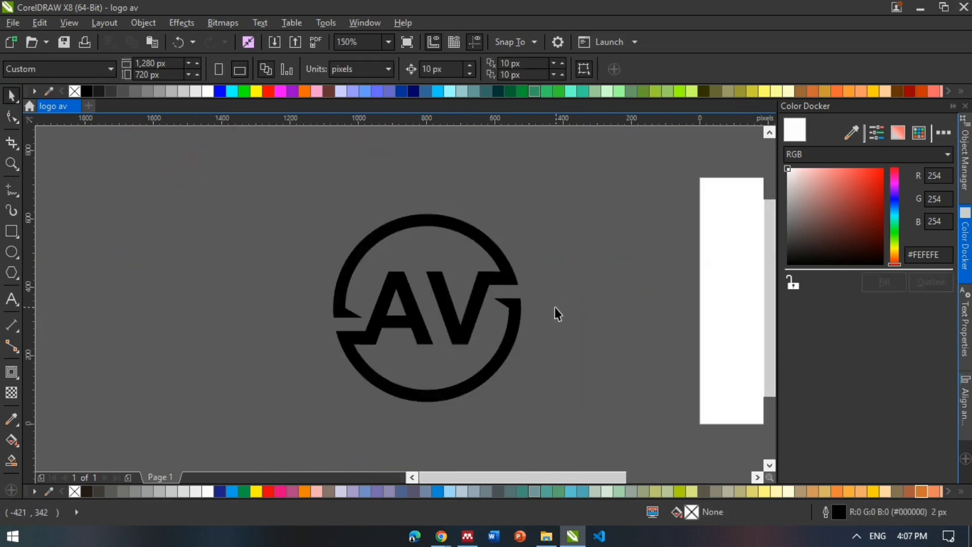
Weld the ring, the AV letters and both connecting bars into a single shape.
{"action": "scroll", "coordinate": [550, 309], "scroll_direction": "up", "scroll_amount": 2}
{"action": "left_click_drag", "start_coordinate": [265, 167], "coordinate": [554, 418]}
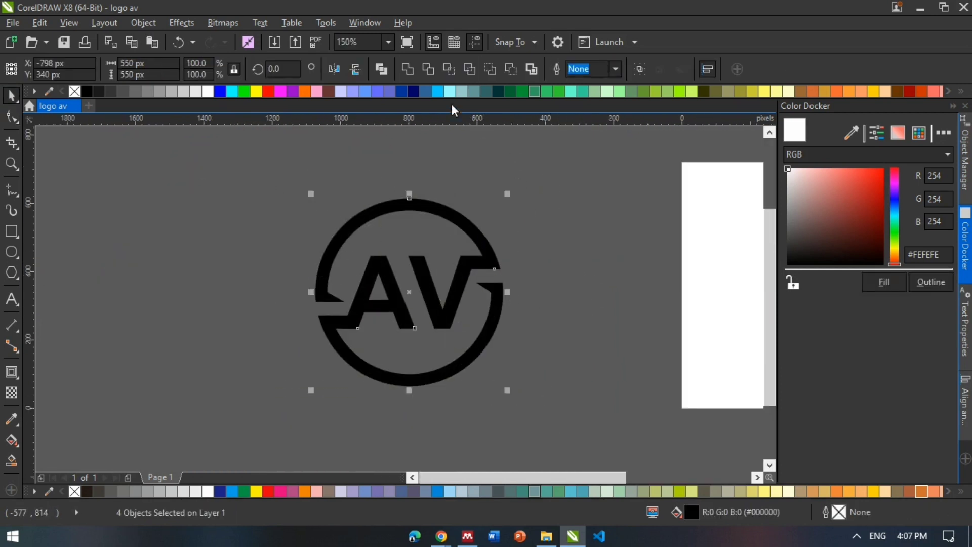
{"action": "left_click", "coordinate": [408, 69]}
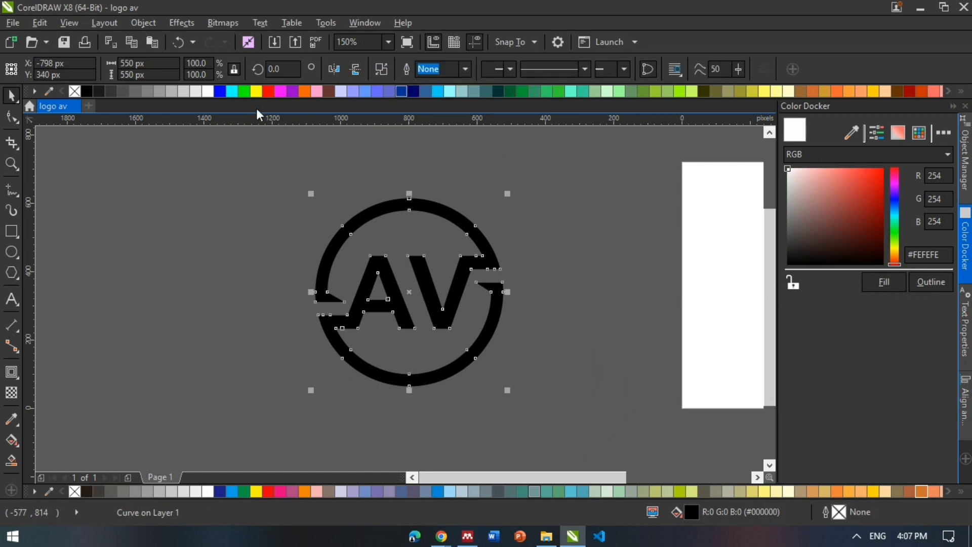
Fill the welded AV logo with white and deselect it.
{"action": "left_click", "coordinate": [211, 94]}
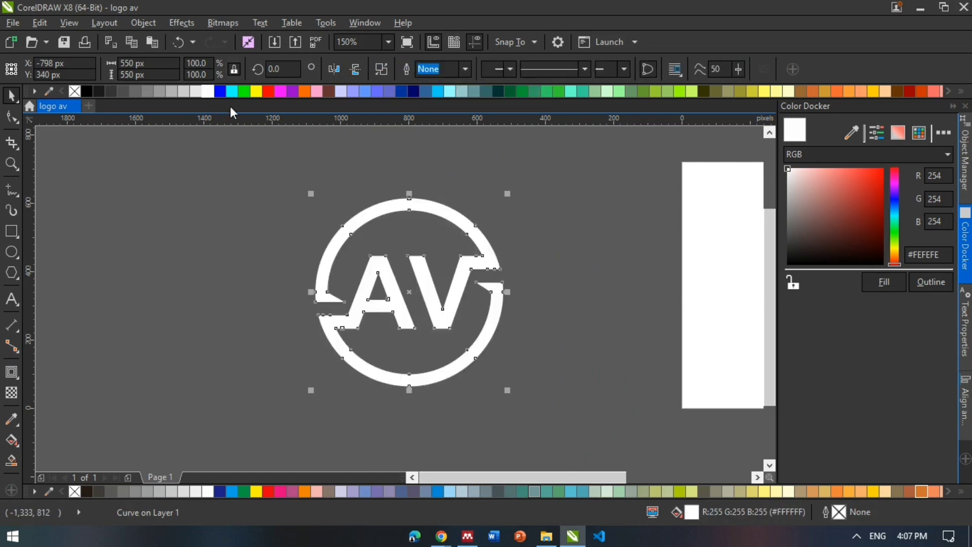
{"action": "left_click", "coordinate": [253, 211]}
{"action": "scroll", "coordinate": [269, 243], "scroll_direction": "down", "scroll_amount": 1}
{"action": "scroll", "coordinate": [315, 272], "scroll_direction": "up", "scroll_amount": 1}
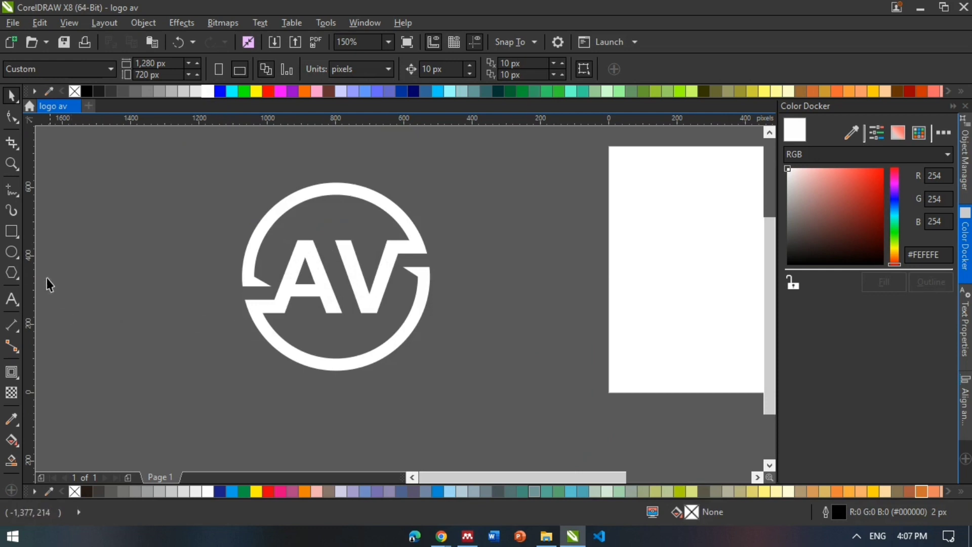
Draw a square about 827 px wide around the AV logo and send it to the back of the page.
{"action": "left_click", "coordinate": [13, 231]}
{"action": "left_click_drag", "start_coordinate": [171, 154], "coordinate": [455, 399]}
{"action": "key", "text": "space"}
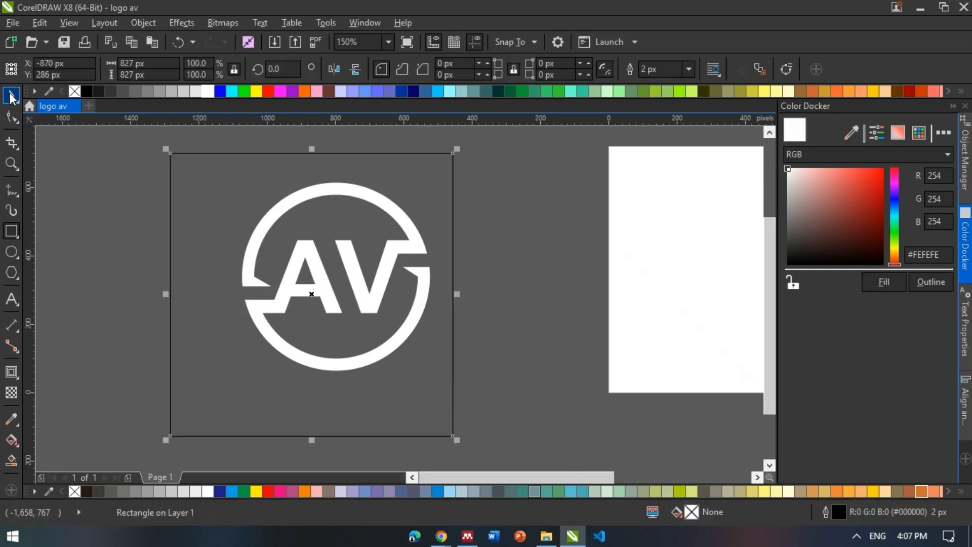
{"action": "left_click_drag", "start_coordinate": [199, 310], "coordinate": [237, 351]}
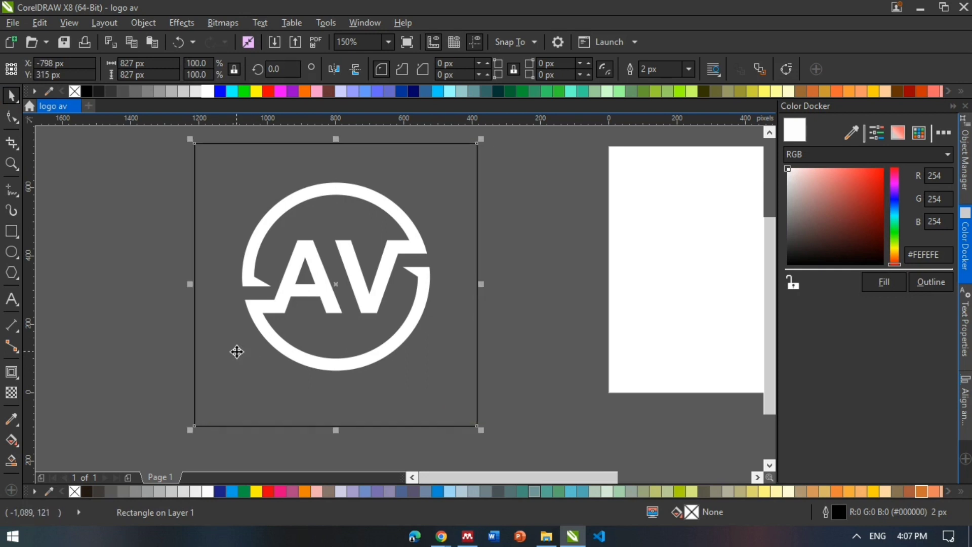
{"action": "key", "text": "ctrl+End"}
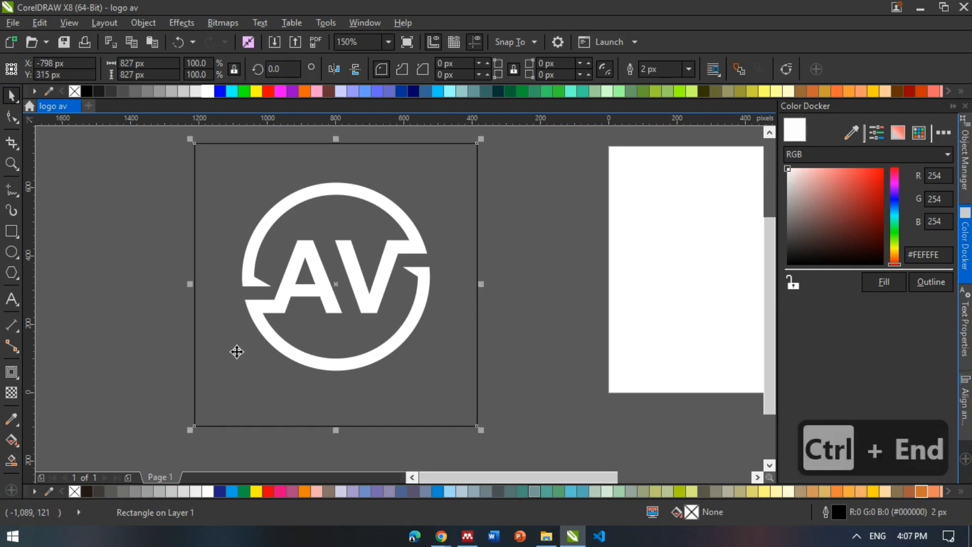
{"action": "left_click", "coordinate": [530, 347]}
Centre the AV logo horizontally and vertically on the surrounding square.
{"action": "left_click", "coordinate": [401, 336]}
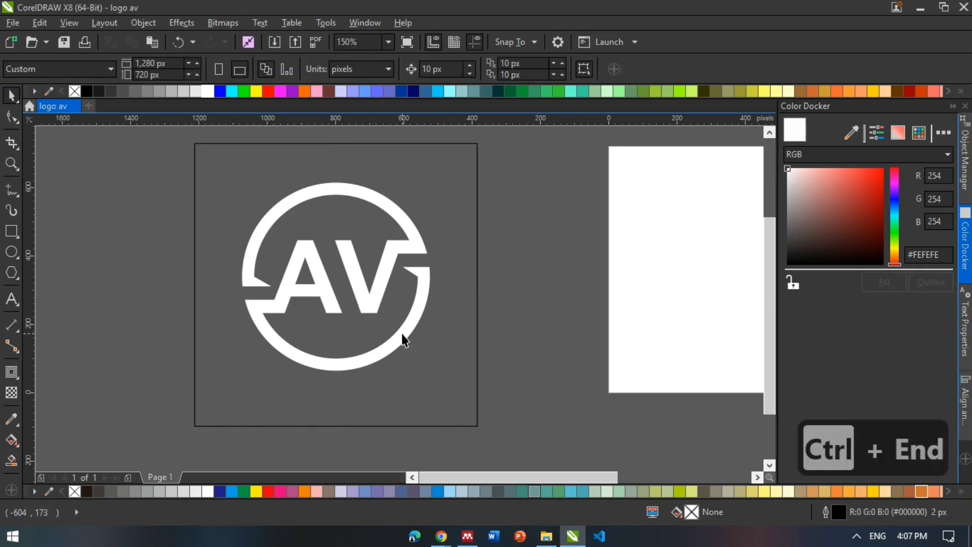
{"action": "left_click", "coordinate": [447, 403], "text": "shift"}
{"action": "key", "text": "c"}
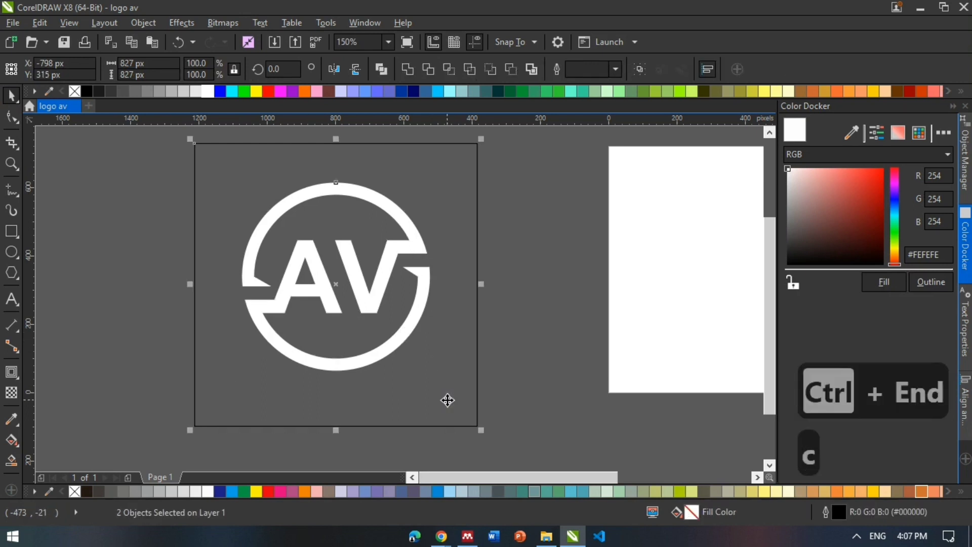
{"action": "key", "text": "e"}
{"action": "left_click", "coordinate": [535, 375]}
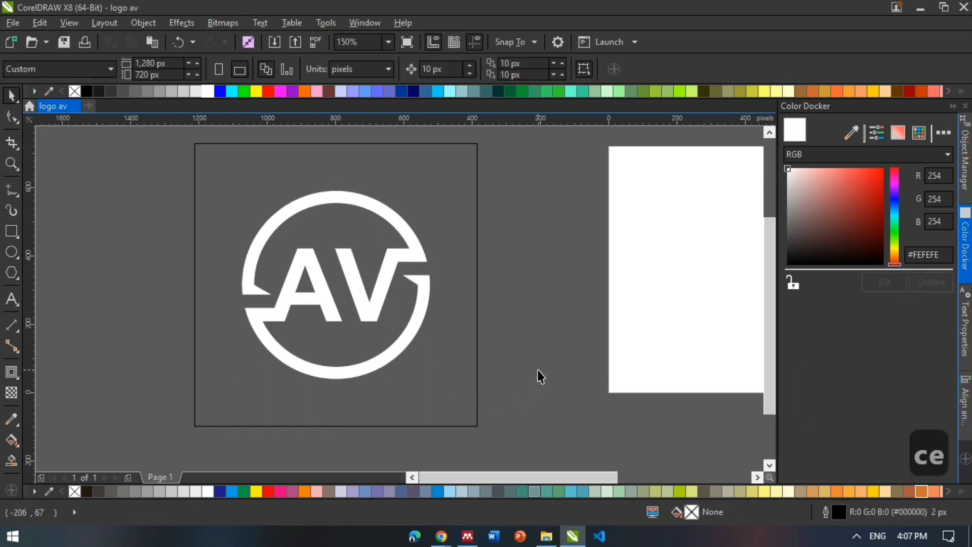
Fill the background square with black and remove its outline.
{"action": "left_click", "coordinate": [388, 393]}
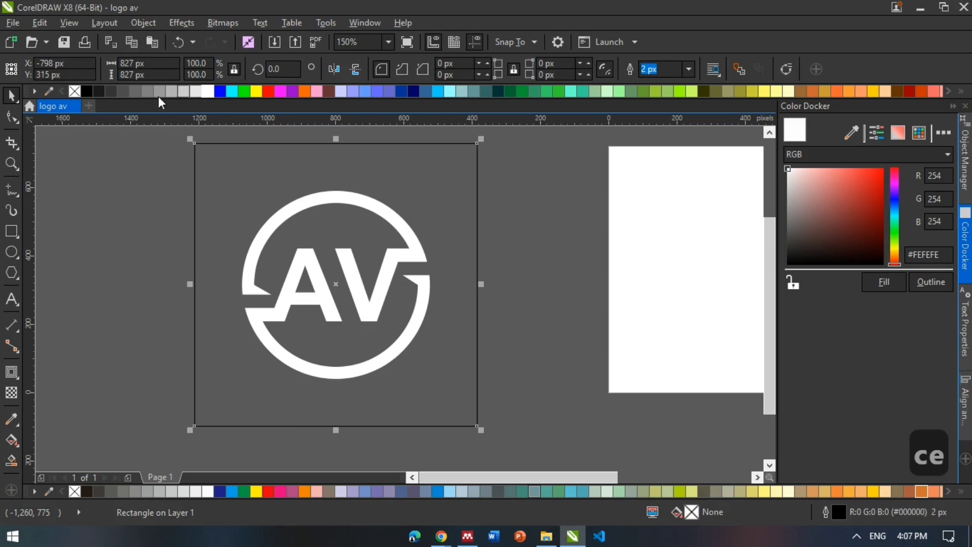
{"action": "left_click", "coordinate": [88, 91]}
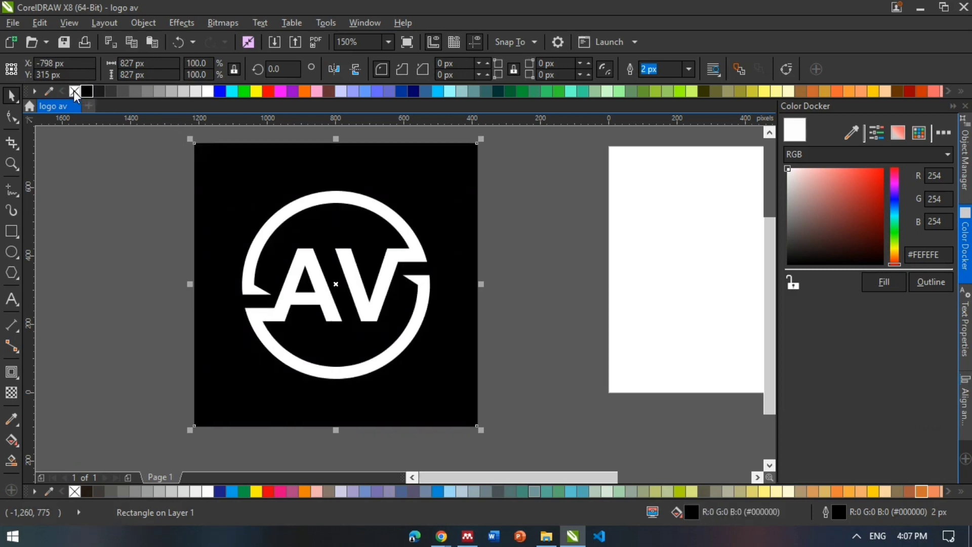
{"action": "right_click", "coordinate": [74, 91]}
Apply a linear fountain fill to the AV logo from the ring's top to its bottom, ending in light cyan.
{"action": "left_click", "coordinate": [253, 287]}
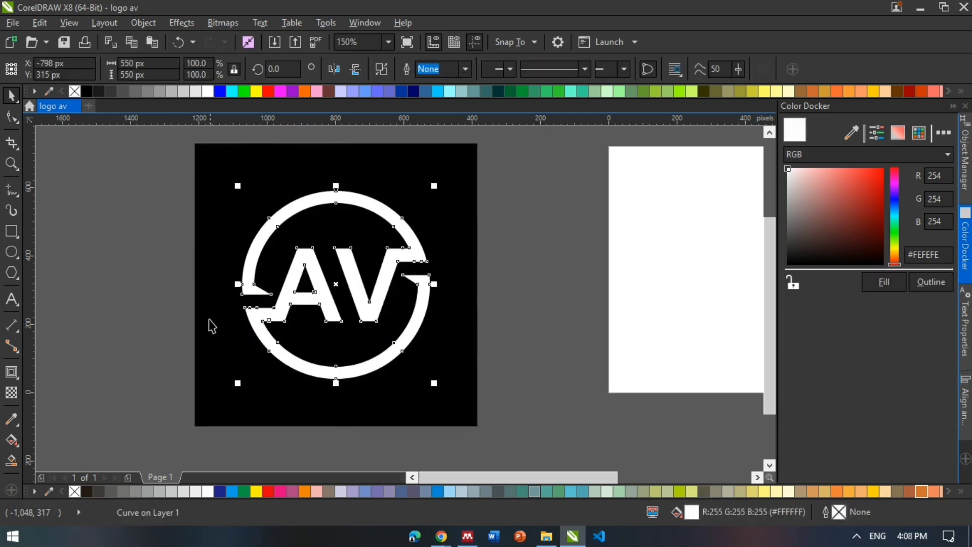
{"action": "left_click", "coordinate": [11, 440]}
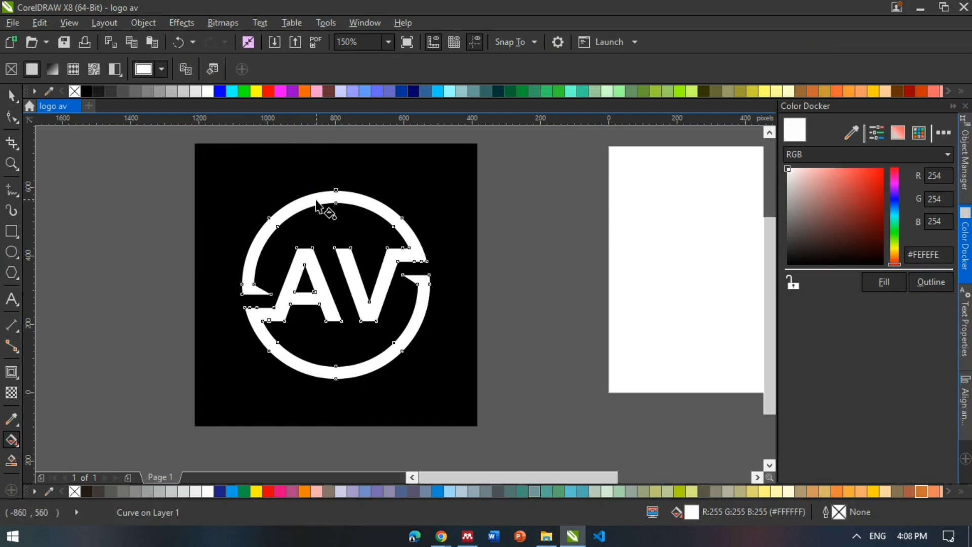
{"action": "left_click_drag", "start_coordinate": [315, 199], "coordinate": [335, 365]}
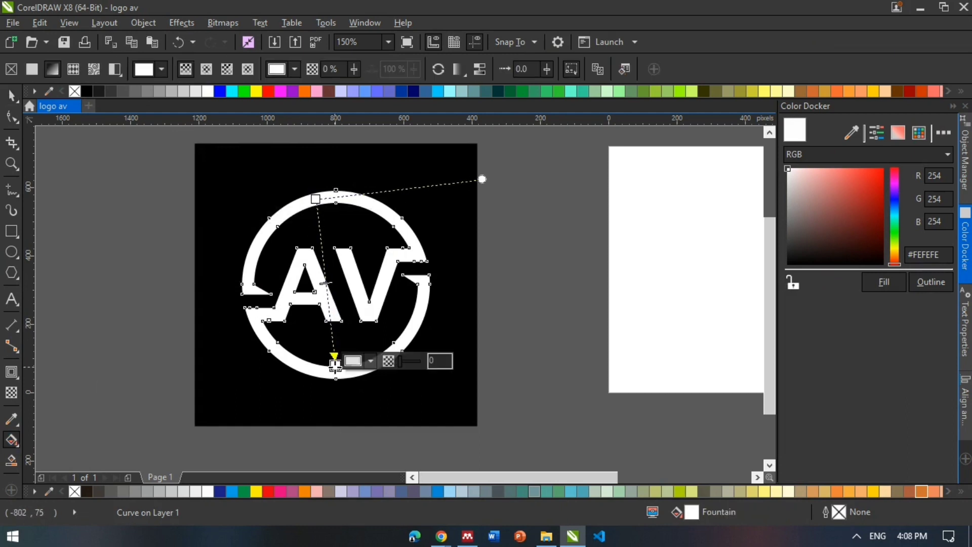
{"action": "left_click", "coordinate": [450, 91]}
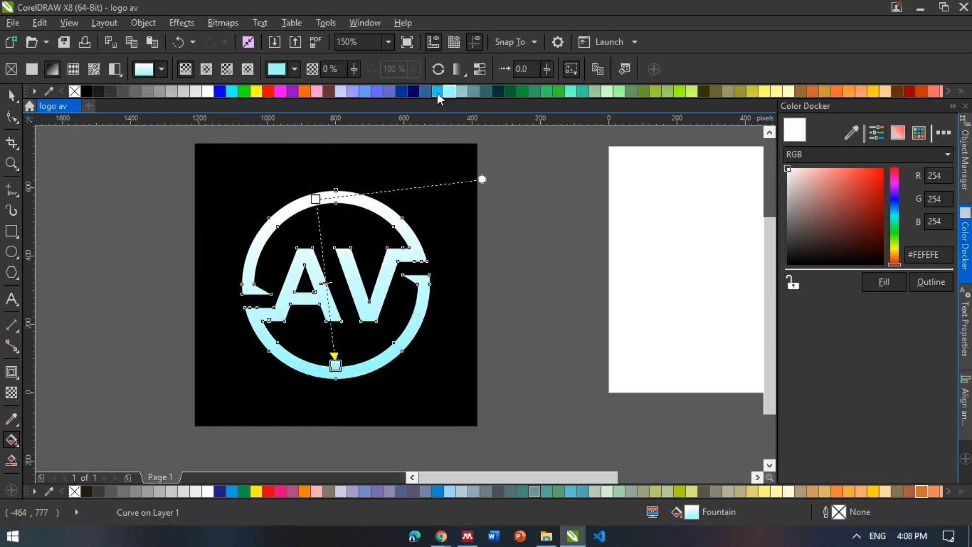
Try magenta and purple as the gradient's top colour, and settle on dark blue.
{"action": "left_click", "coordinate": [315, 198]}
{"action": "left_click", "coordinate": [282, 93]}
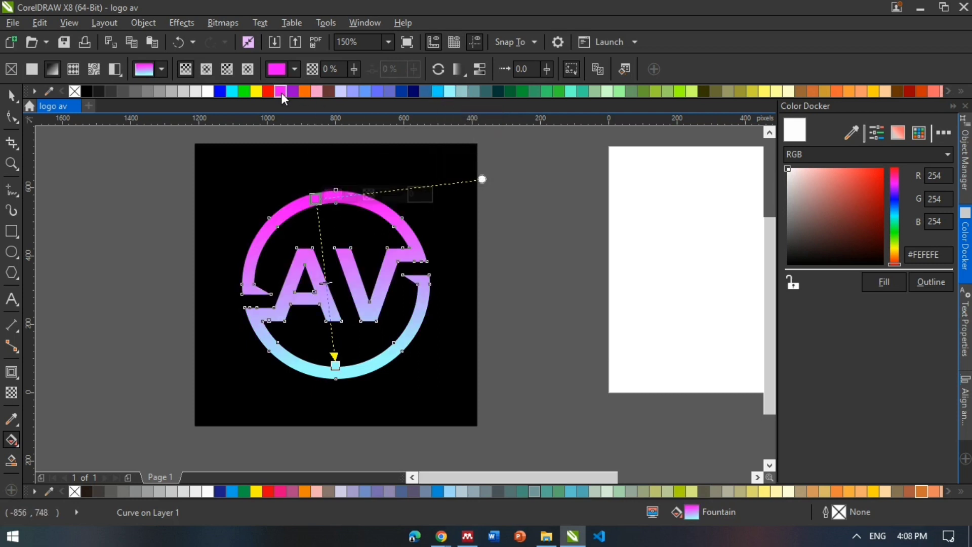
{"action": "left_click", "coordinate": [291, 92]}
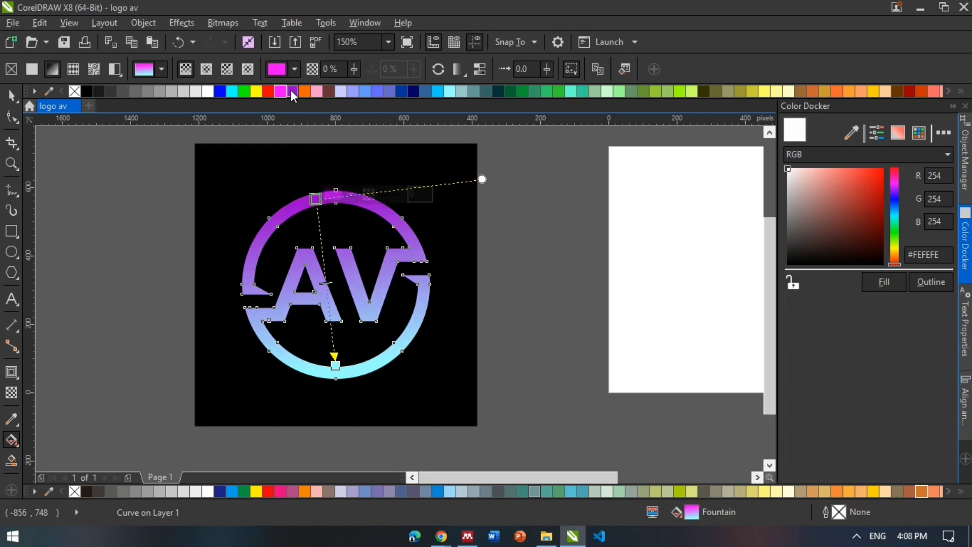
{"action": "left_click", "coordinate": [398, 93]}
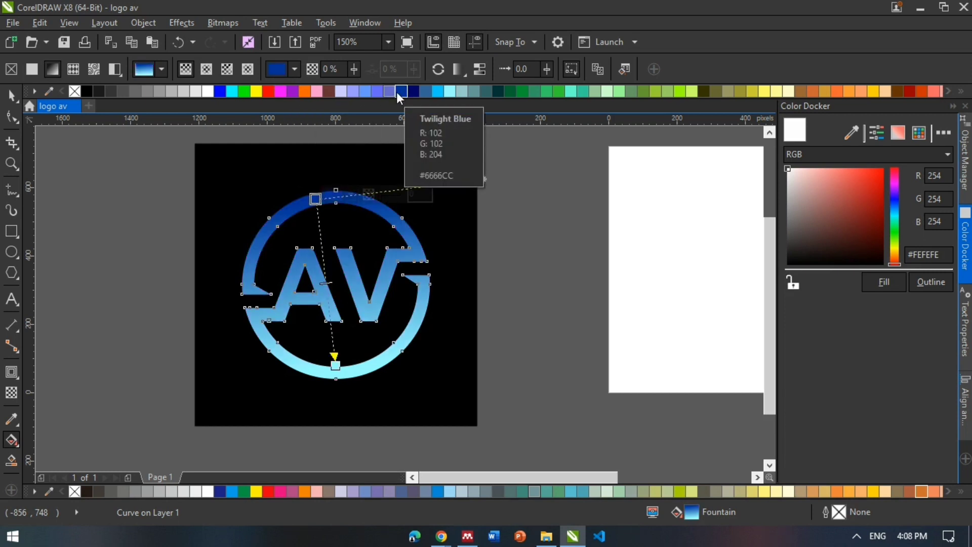
{"action": "left_click", "coordinate": [411, 91]}
{"action": "left_click", "coordinate": [402, 91]}
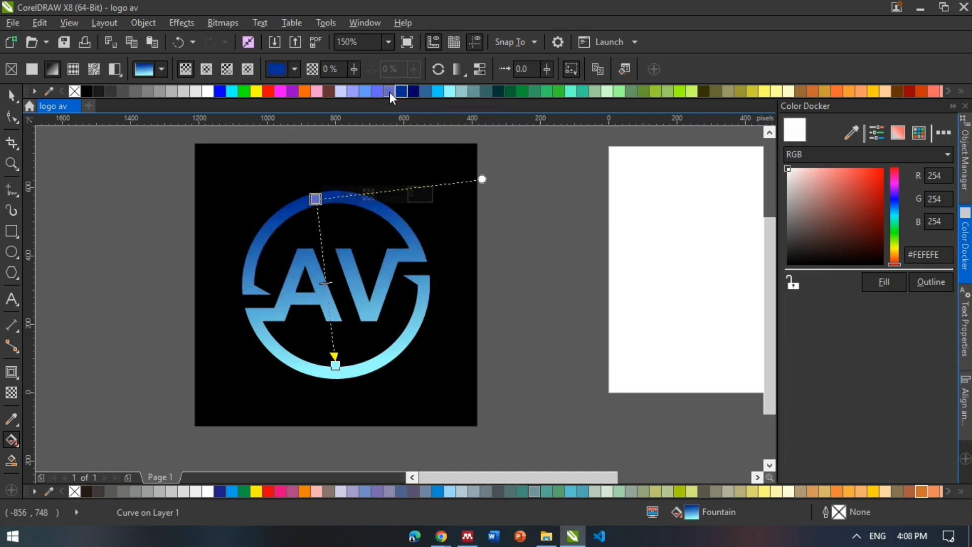
{"action": "left_click", "coordinate": [390, 92]}
{"action": "left_click", "coordinate": [402, 91]}
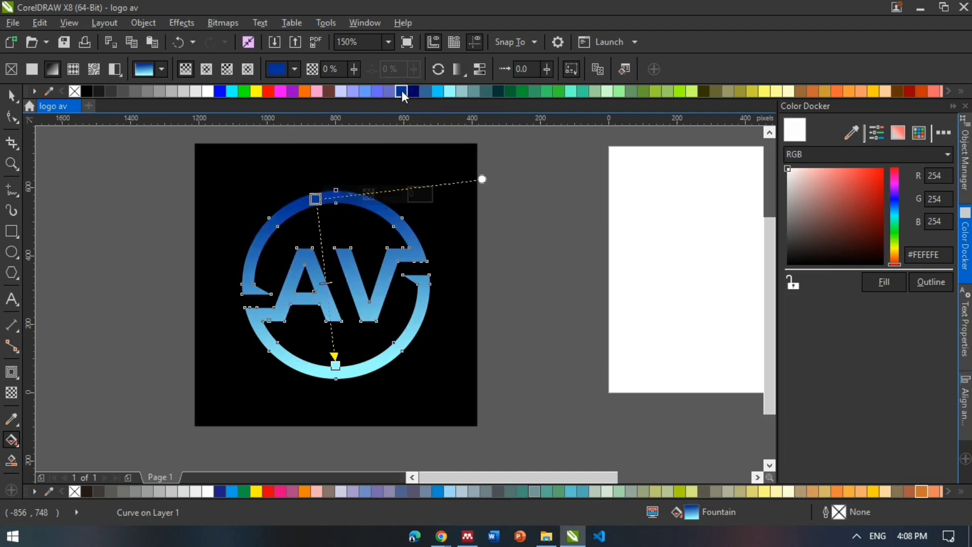
Set the gradient's bottom colour to bright sky blue and deselect the logo.
{"action": "left_click", "coordinate": [335, 365]}
{"action": "left_click", "coordinate": [437, 92]}
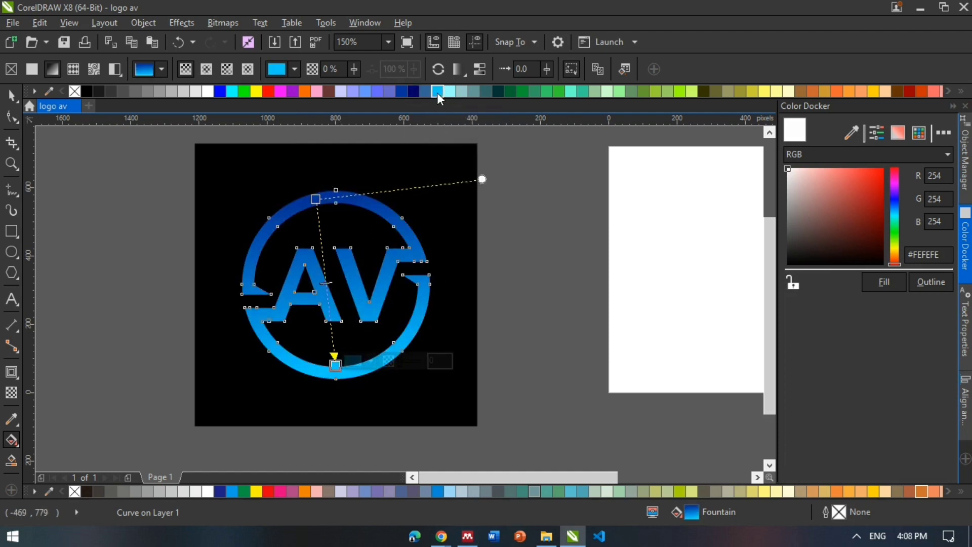
{"action": "left_click", "coordinate": [12, 95]}
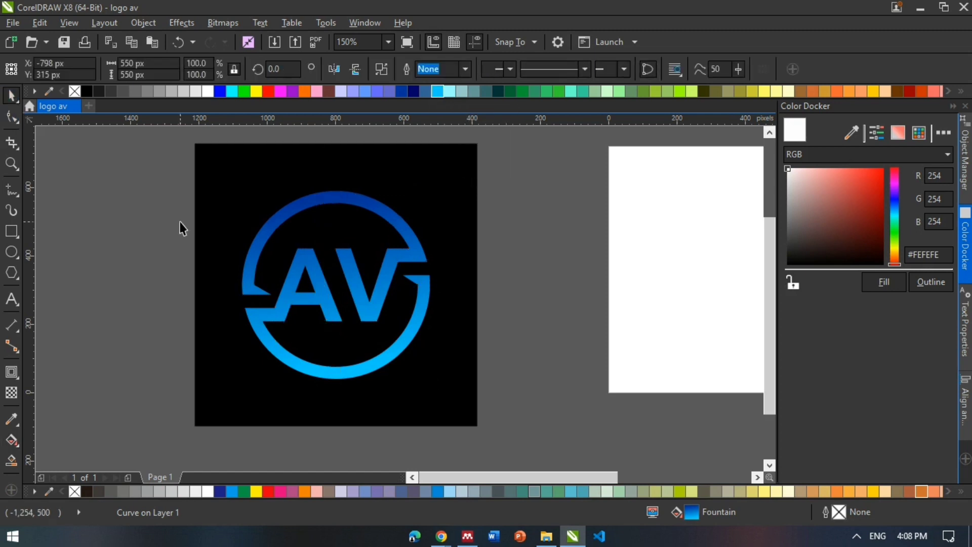
{"action": "left_click", "coordinate": [180, 235]}
Start exporting only the AV logo, without the black square, as a PNG file named "logo av".
{"action": "scroll", "coordinate": [283, 346], "scroll_direction": "down", "scroll_amount": 2}
{"action": "scroll", "coordinate": [267, 350], "scroll_direction": "up", "scroll_amount": 2}
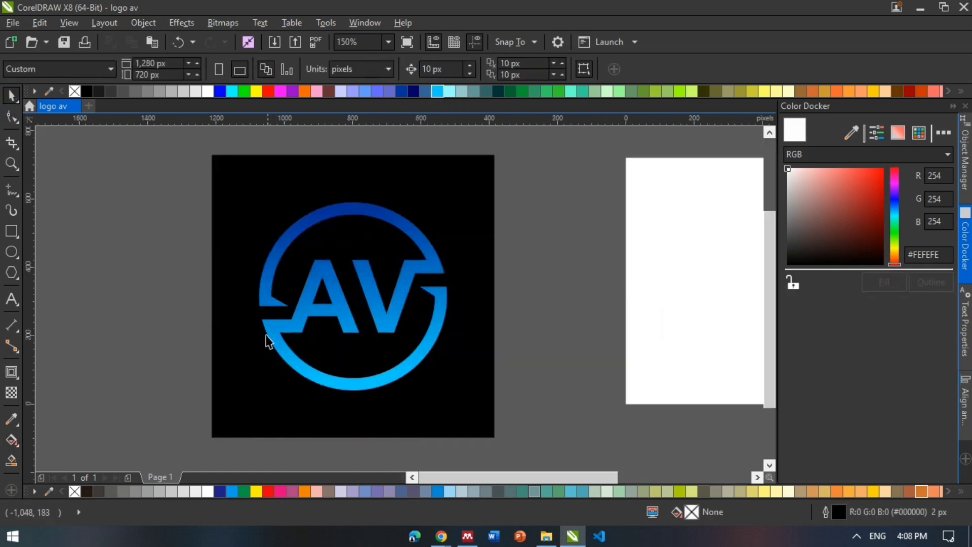
{"action": "left_click_drag", "start_coordinate": [157, 172], "coordinate": [546, 421]}
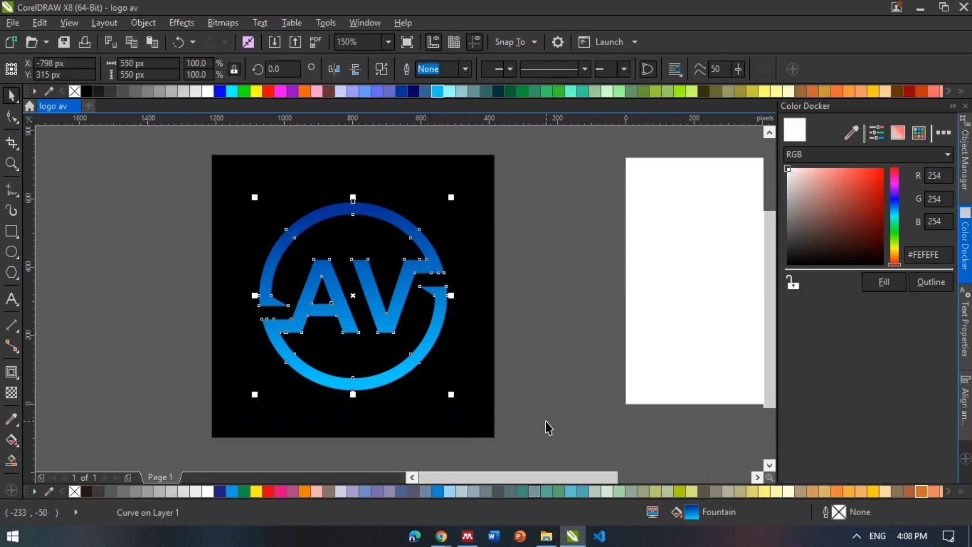
{"action": "key", "text": "ctrl+e"}
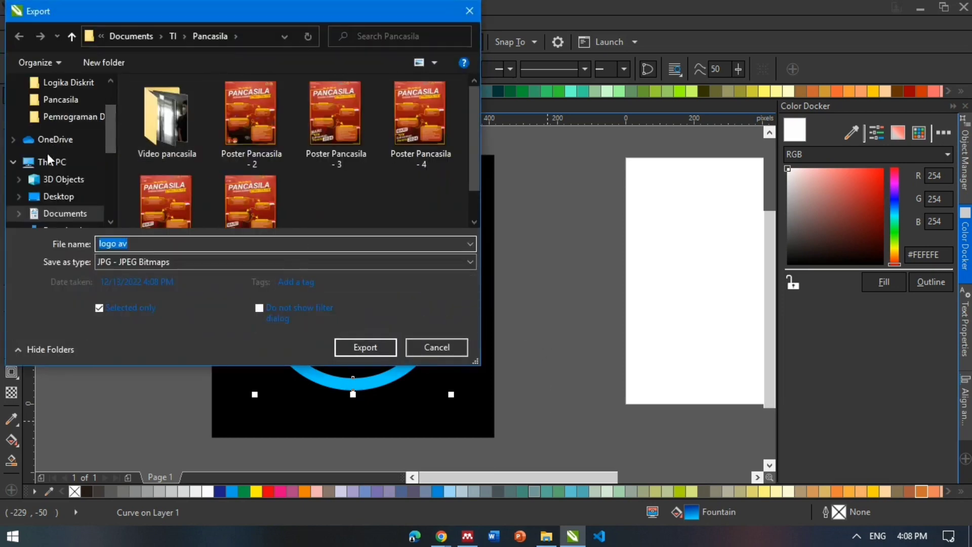
{"action": "left_click", "coordinate": [146, 260]}
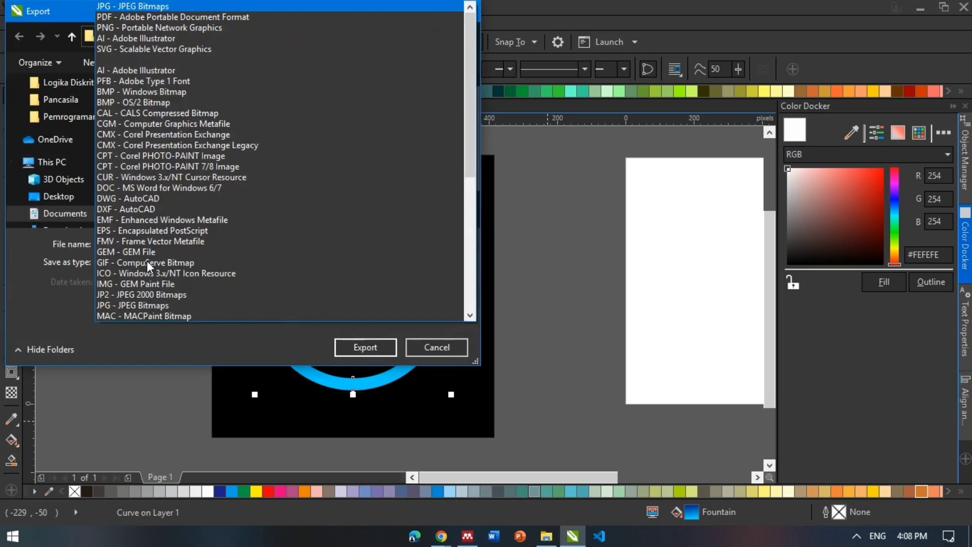
{"action": "left_click", "coordinate": [172, 28]}
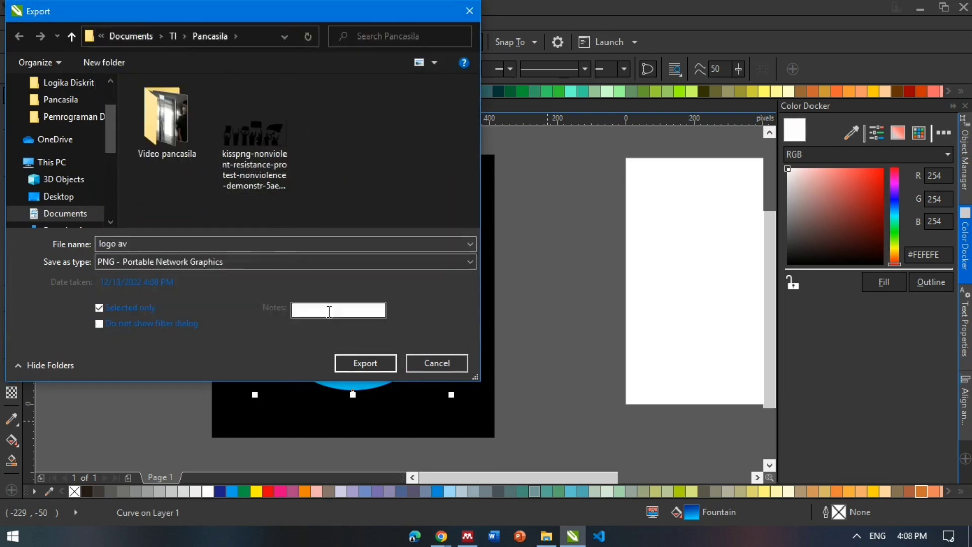
{"action": "left_click", "coordinate": [347, 372]}
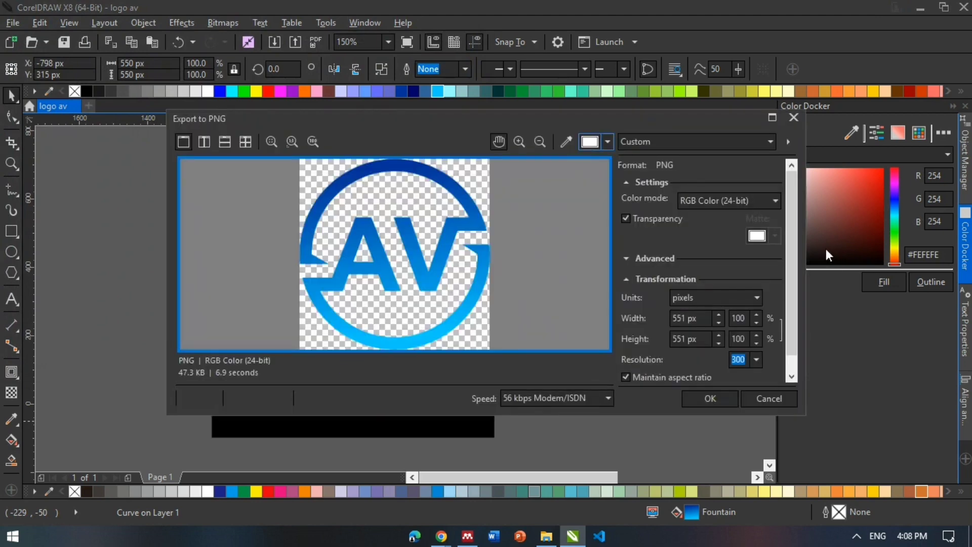
Set the PNG export resolution to 2000.
{"action": "scroll", "coordinate": [791, 248], "scroll_direction": "down", "scroll_amount": 1}
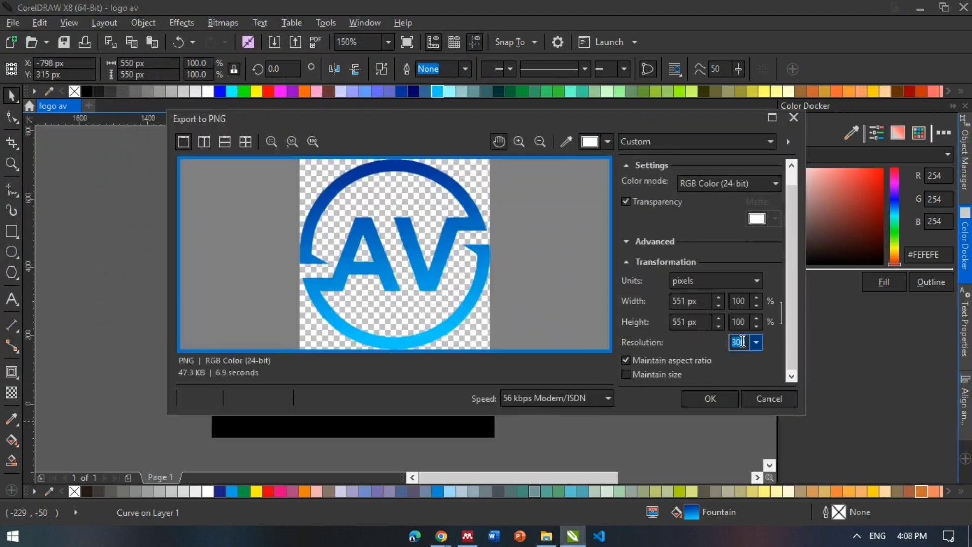
{"action": "type", "text": "2000"}
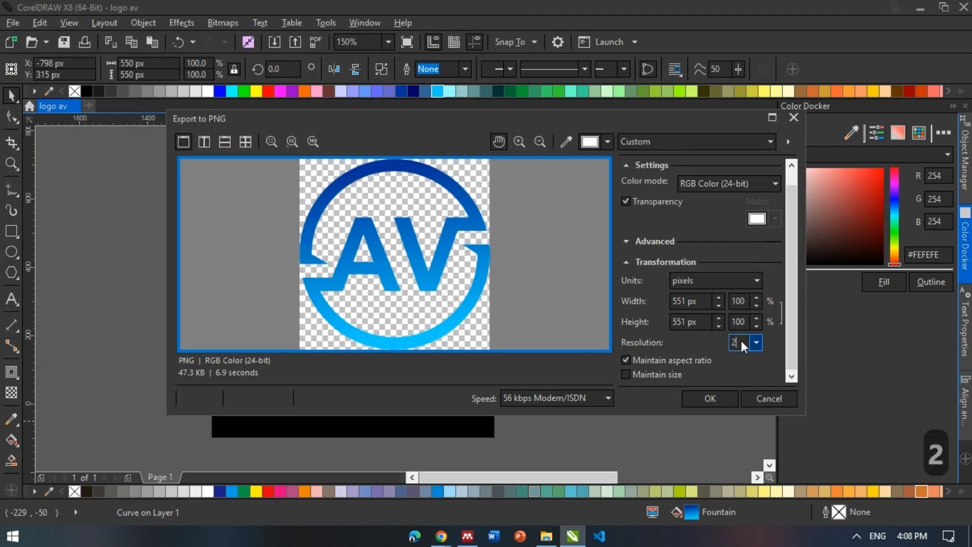
{"action": "left_click", "coordinate": [740, 321]}
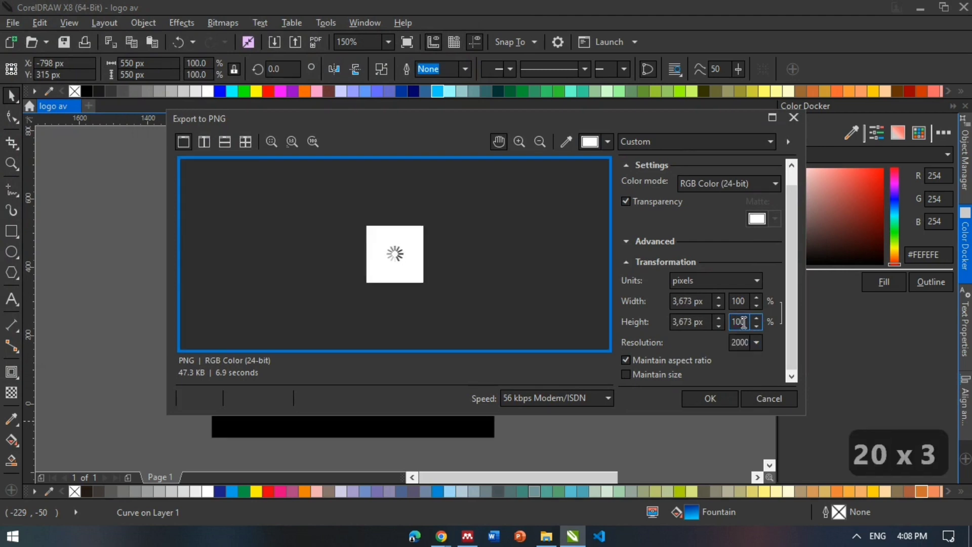
Set the PNG export resolution to 5000, complete the export and deselect the logo.
{"action": "left_click", "coordinate": [746, 343]}
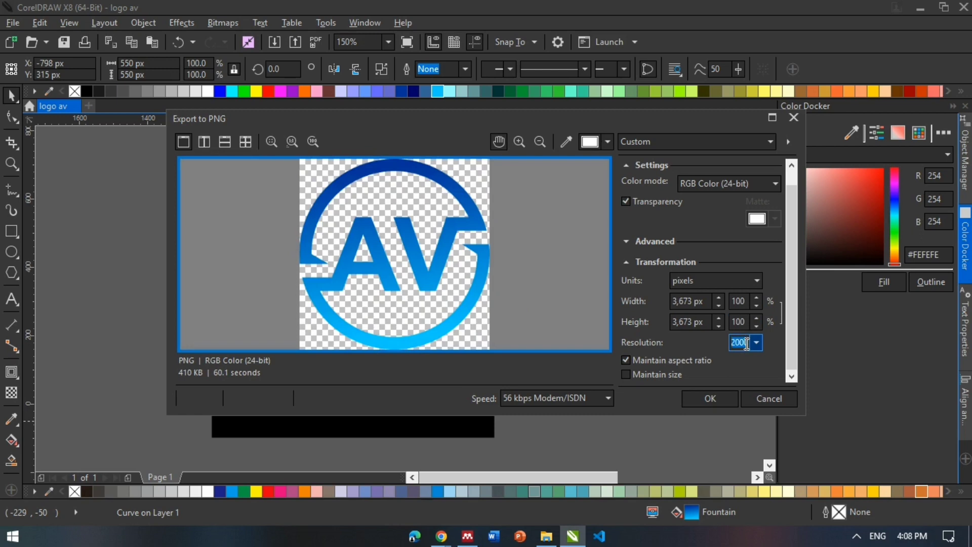
{"action": "type", "text": "500"}
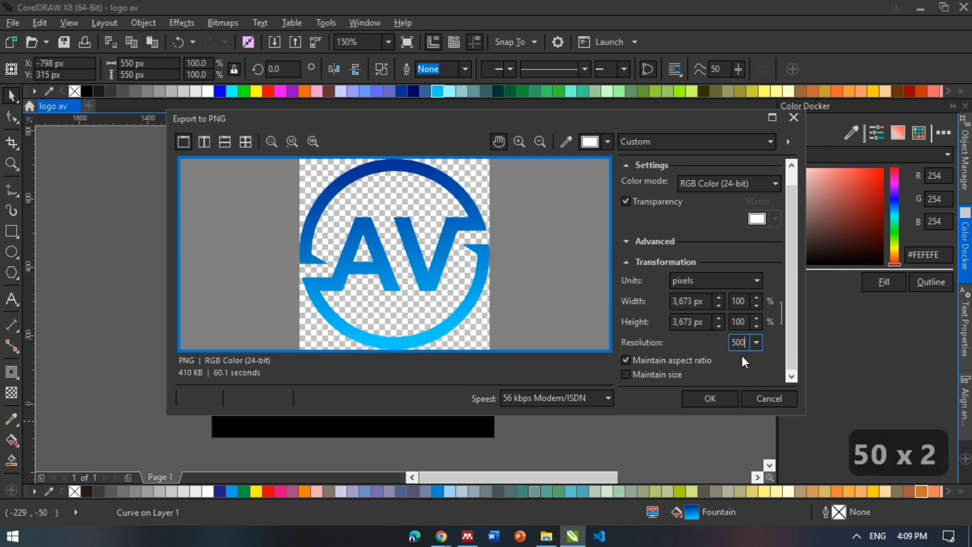
{"action": "type", "text": "0"}
{"action": "left_click", "coordinate": [738, 322]}
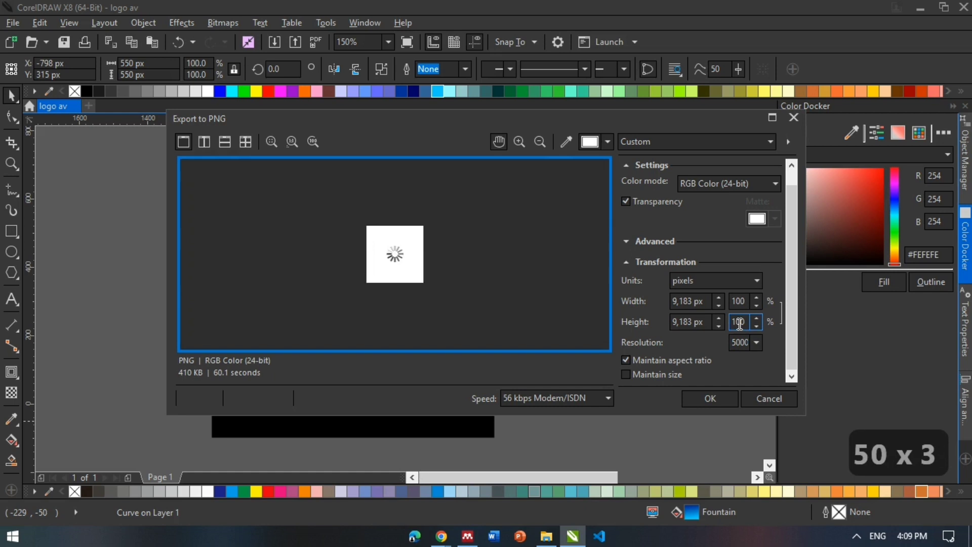
{"action": "left_click", "coordinate": [718, 400]}
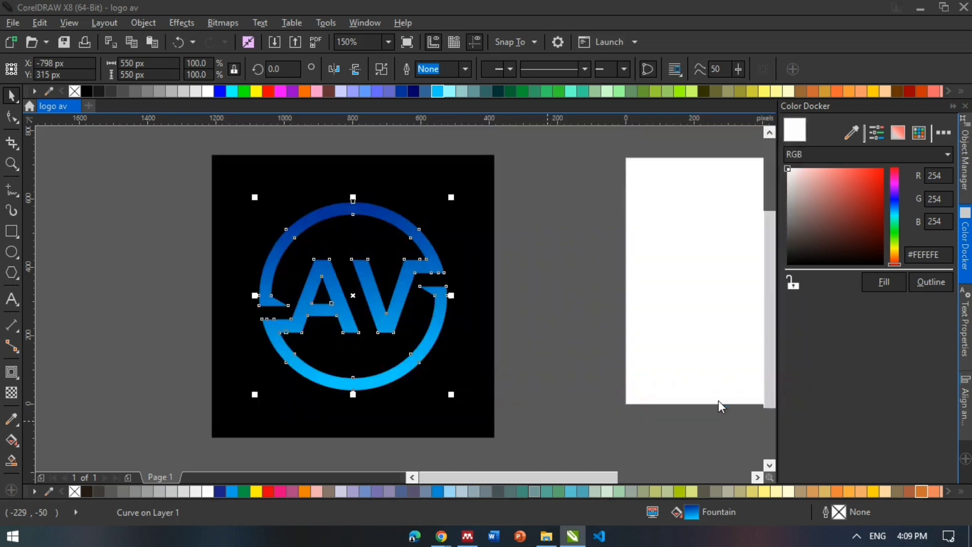
{"action": "left_click", "coordinate": [565, 349]}
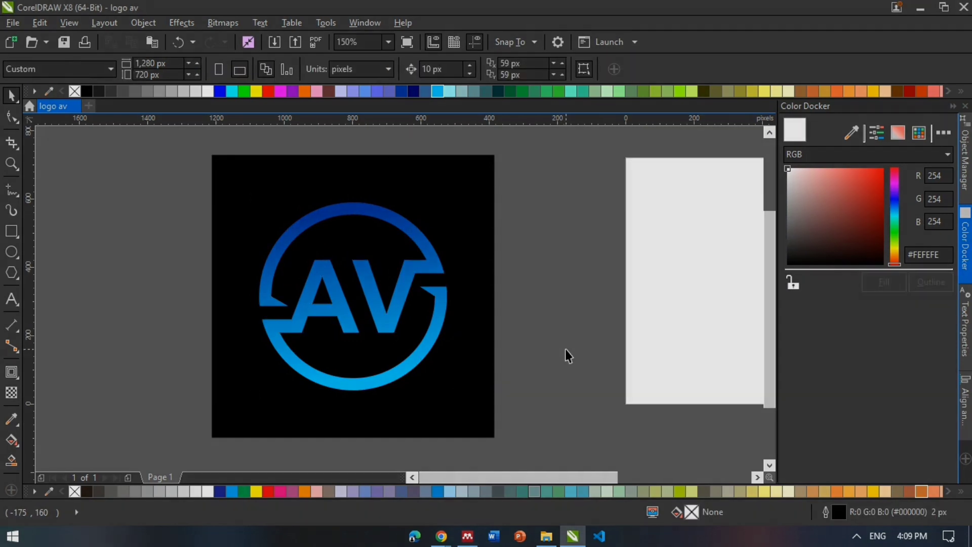